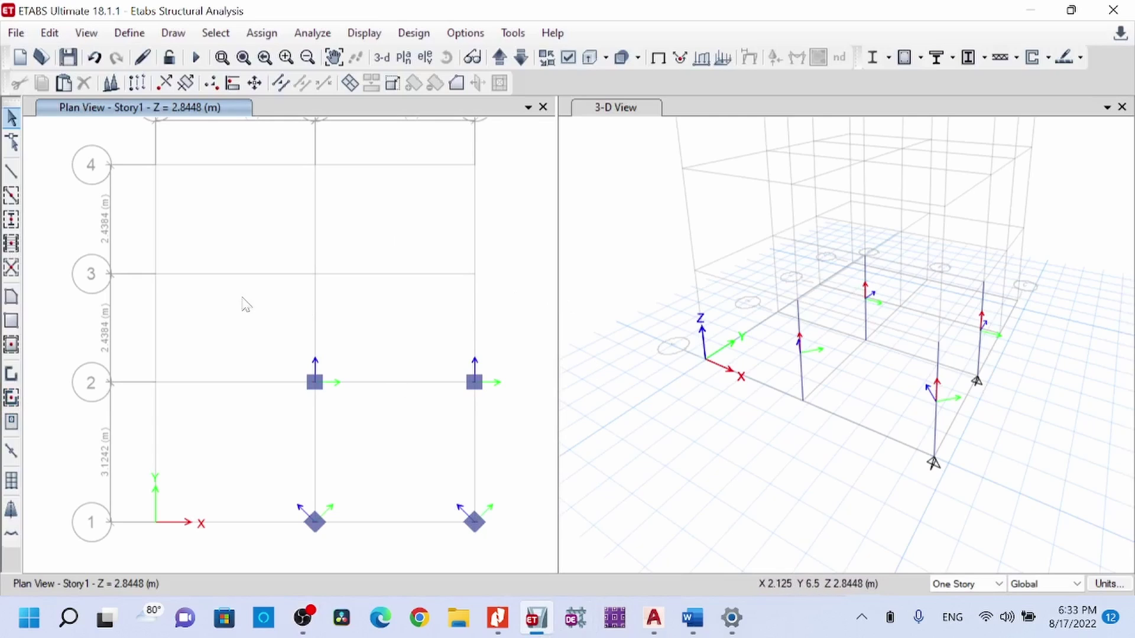
# Step: Open the load combination definitions
pyautogui.click(128, 32)
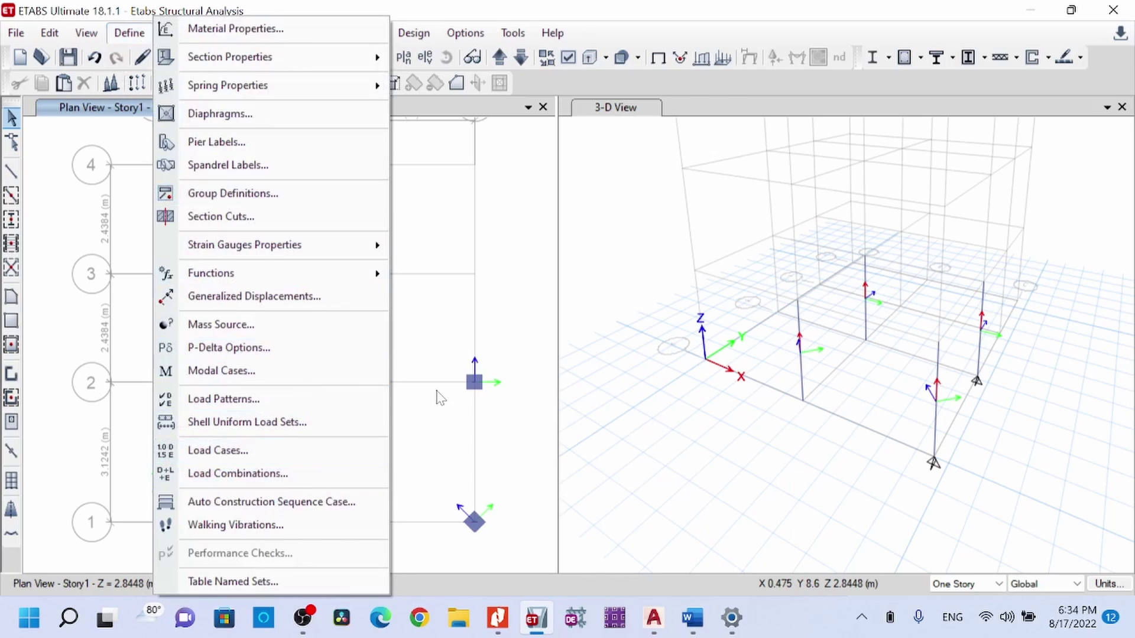
pyautogui.click(437, 392)
pyautogui.moveTo(440, 398); pyautogui.dragTo(440, 398)
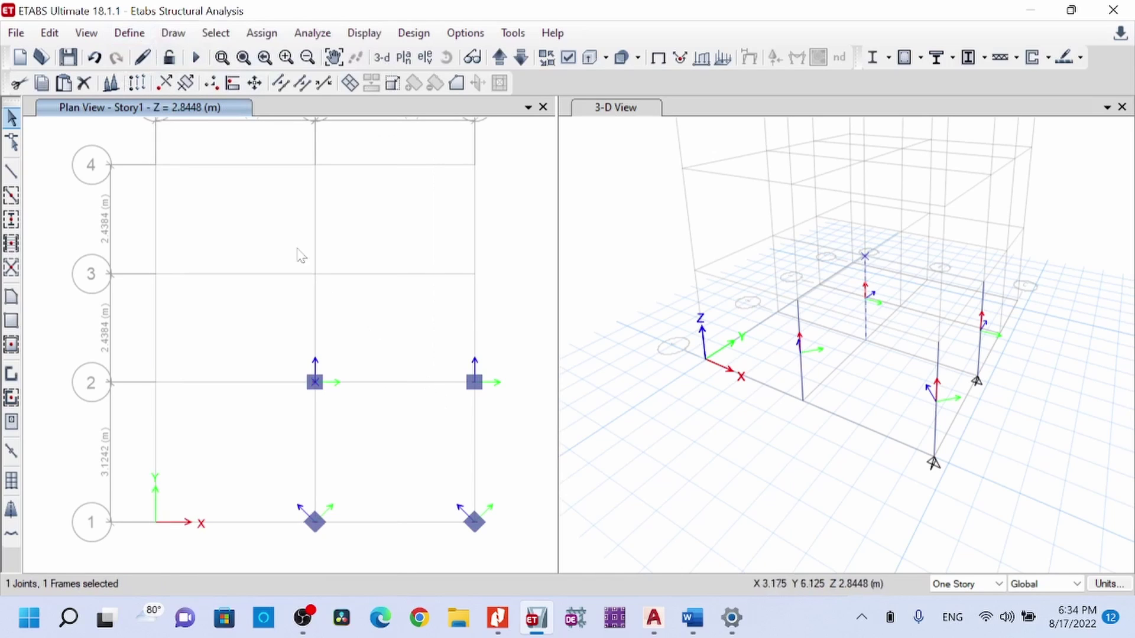
pyautogui.click(129, 33)
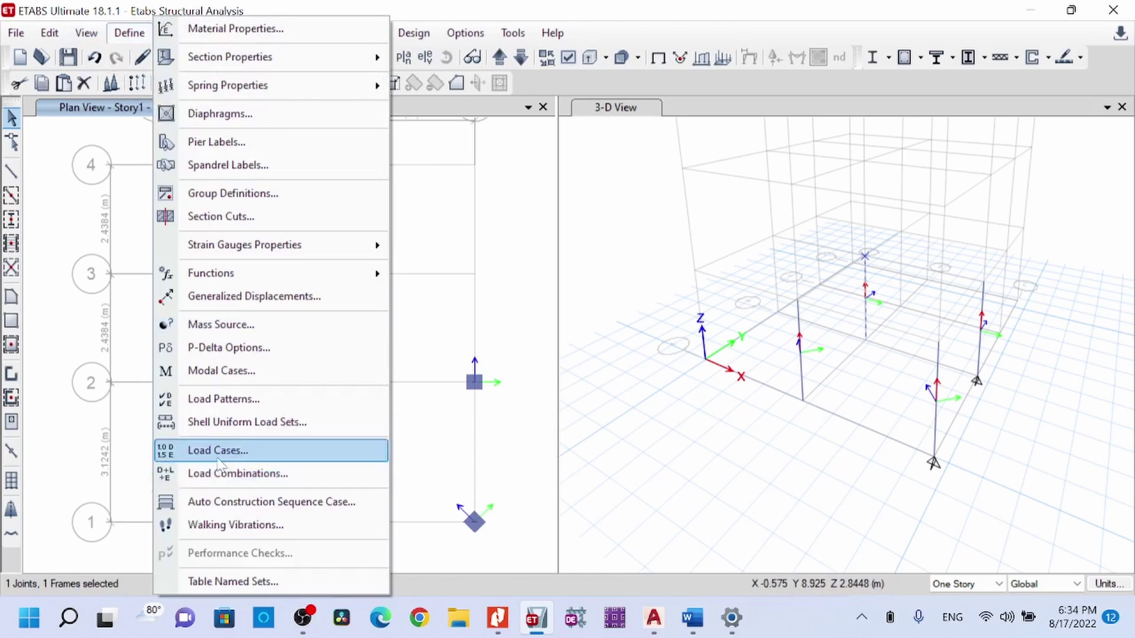
pyautogui.click(264, 476)
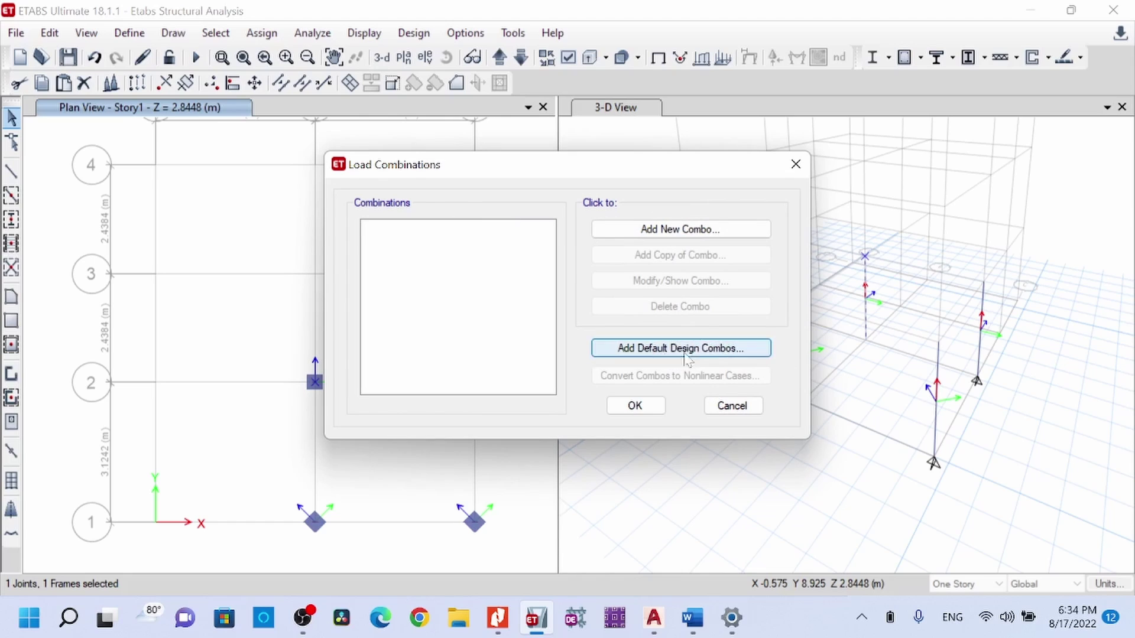
# Step: Add default design combinations for Concrete Frame Design, converted to editable user combinations
pyautogui.click(688, 350)
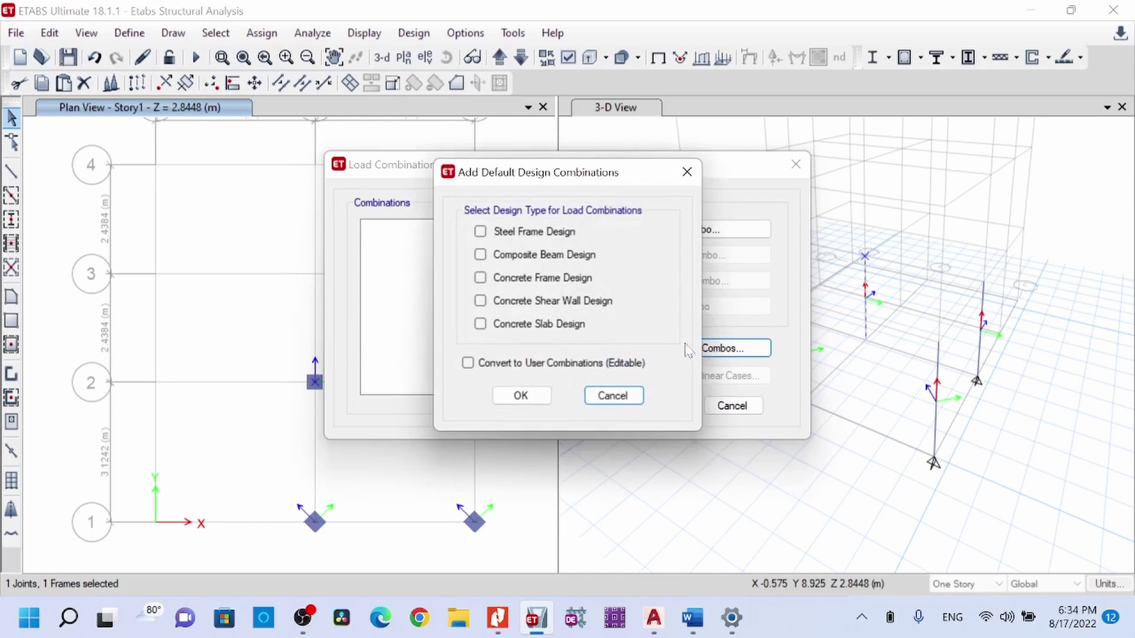
pyautogui.moveTo(569, 179); pyautogui.dragTo(446, 184)
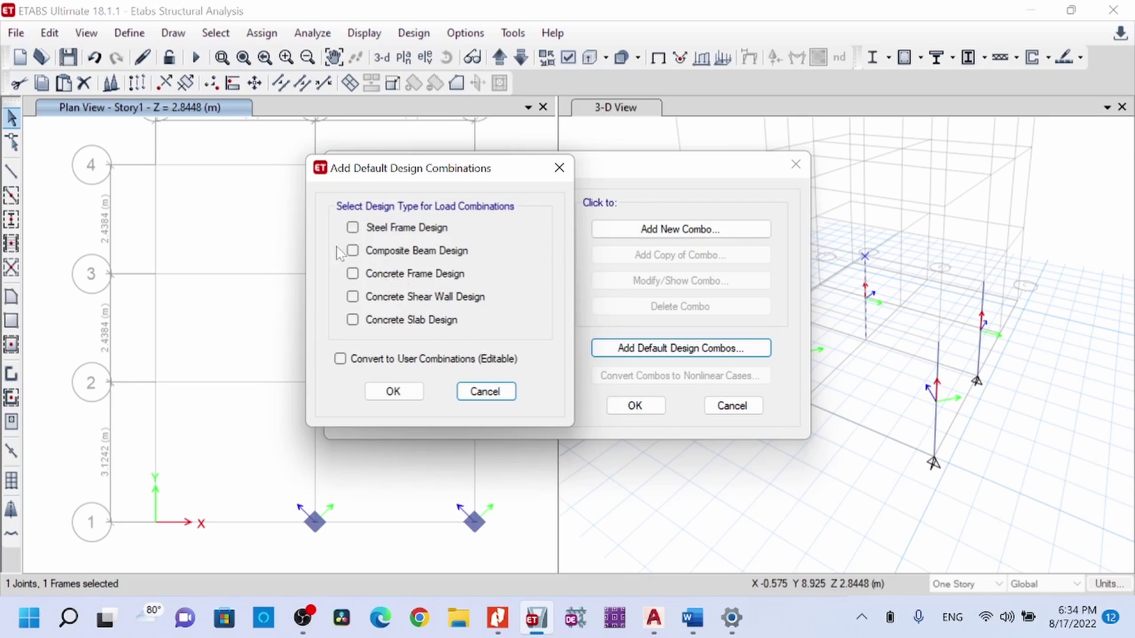
pyautogui.click(354, 276)
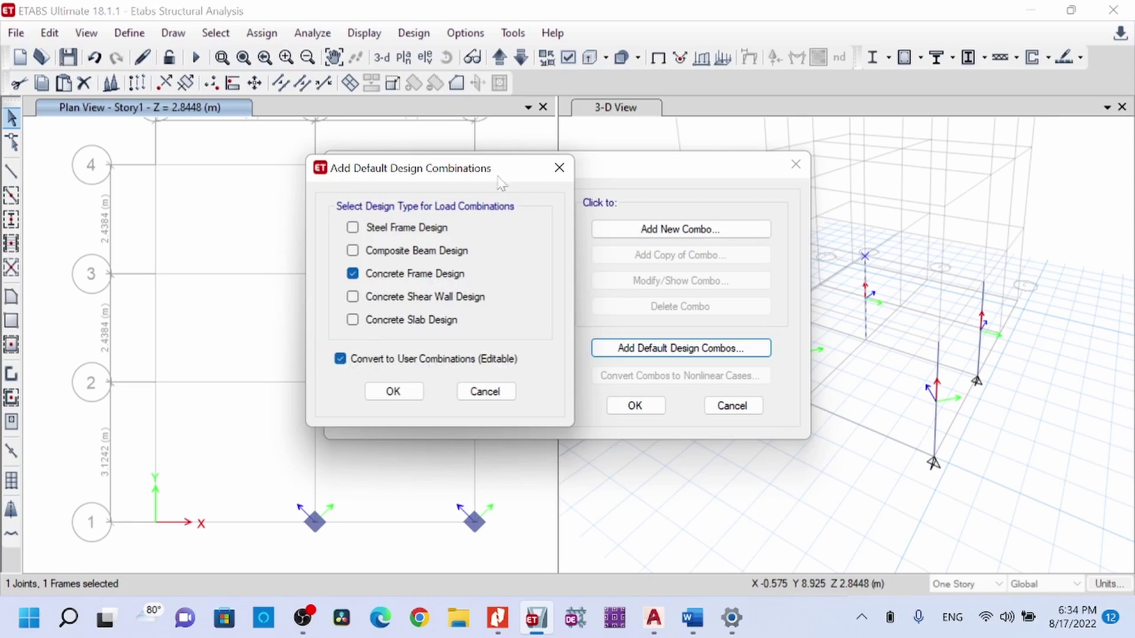
pyautogui.moveTo(507, 179); pyautogui.dragTo(256, 308)
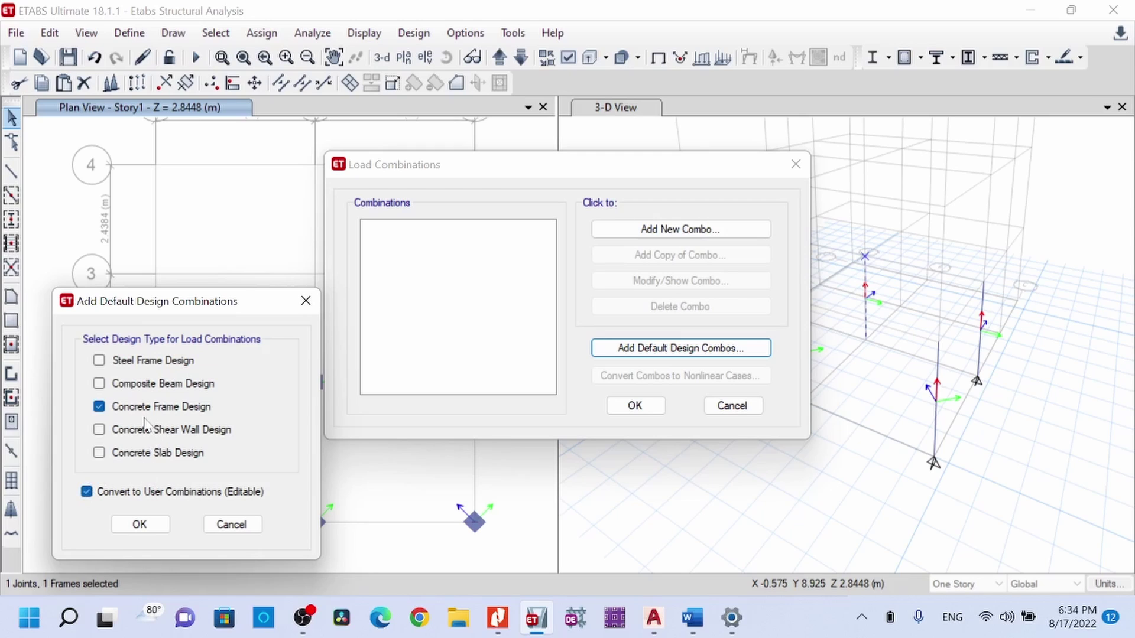
pyautogui.click(137, 523)
# Step: Review the generated load combinations and delete all of them from the list
pyautogui.scroll(-3, 451, 322)
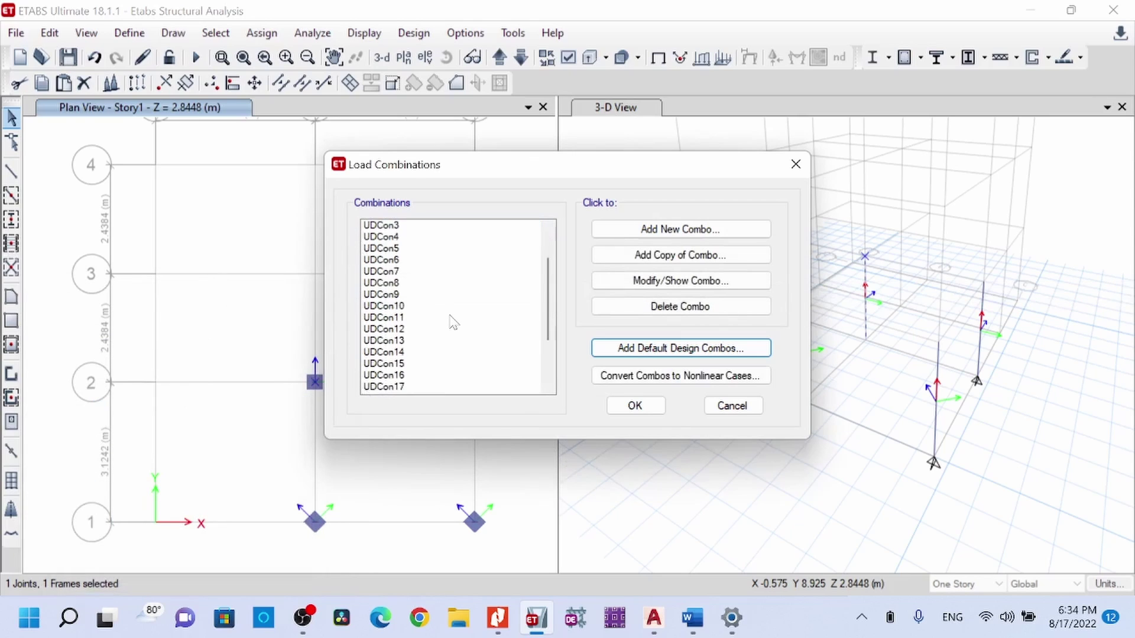
pyautogui.scroll(-1, 451, 320)
pyautogui.scroll(5, 451, 319)
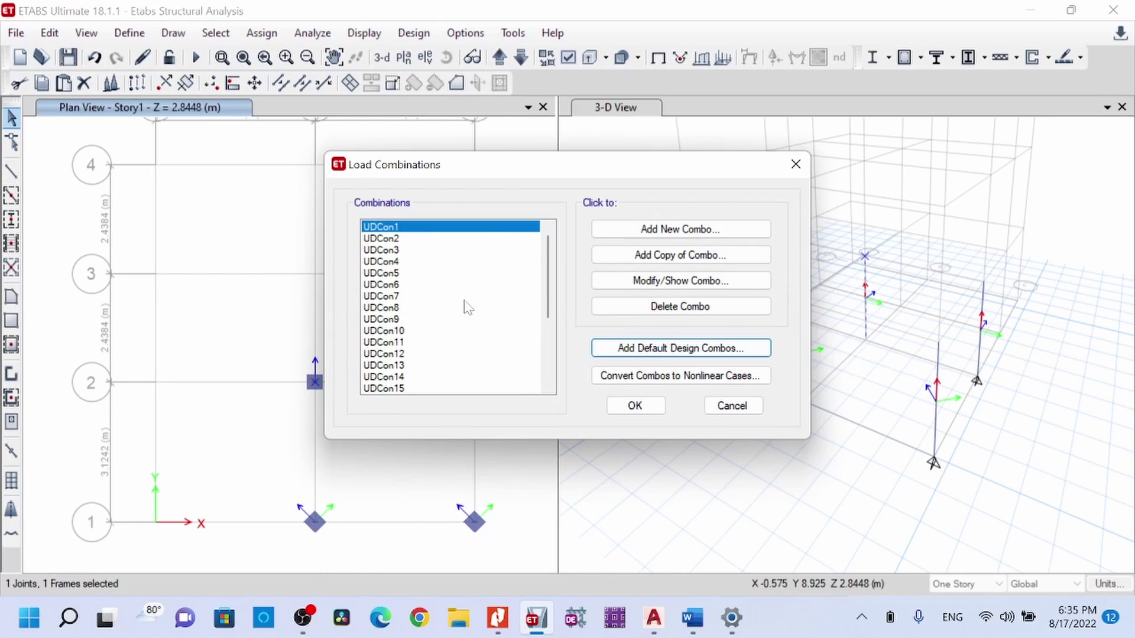
pyautogui.moveTo(455, 233); pyautogui.dragTo(458, 461)
pyautogui.click(670, 306)
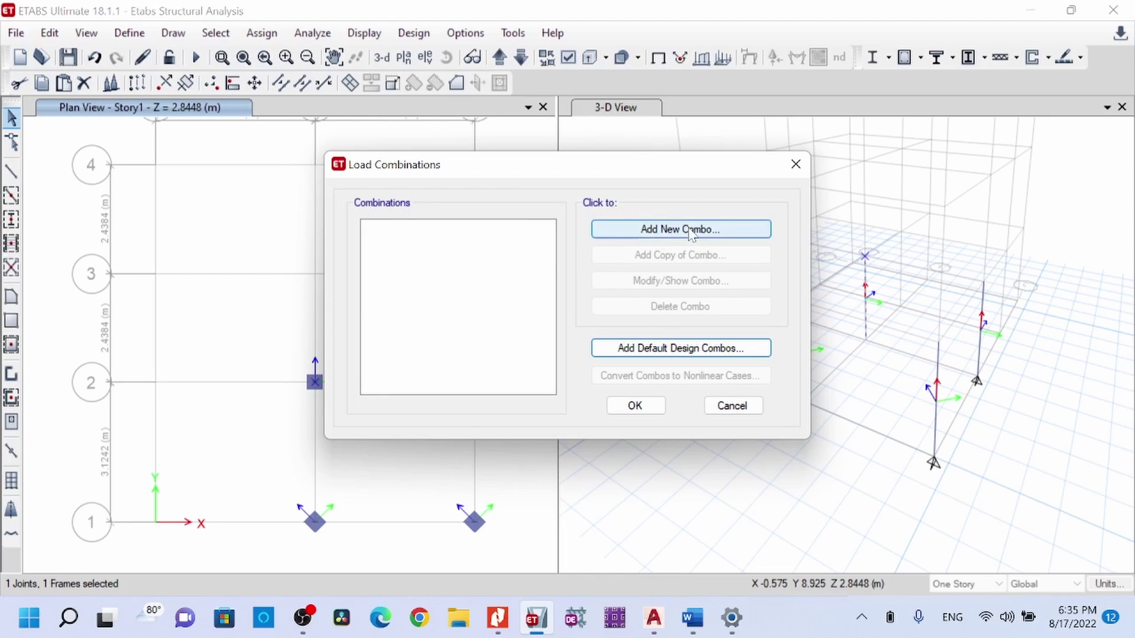
# Step: Start a new load combination named Comb1 with the Linear Add combination type
pyautogui.click(651, 235)
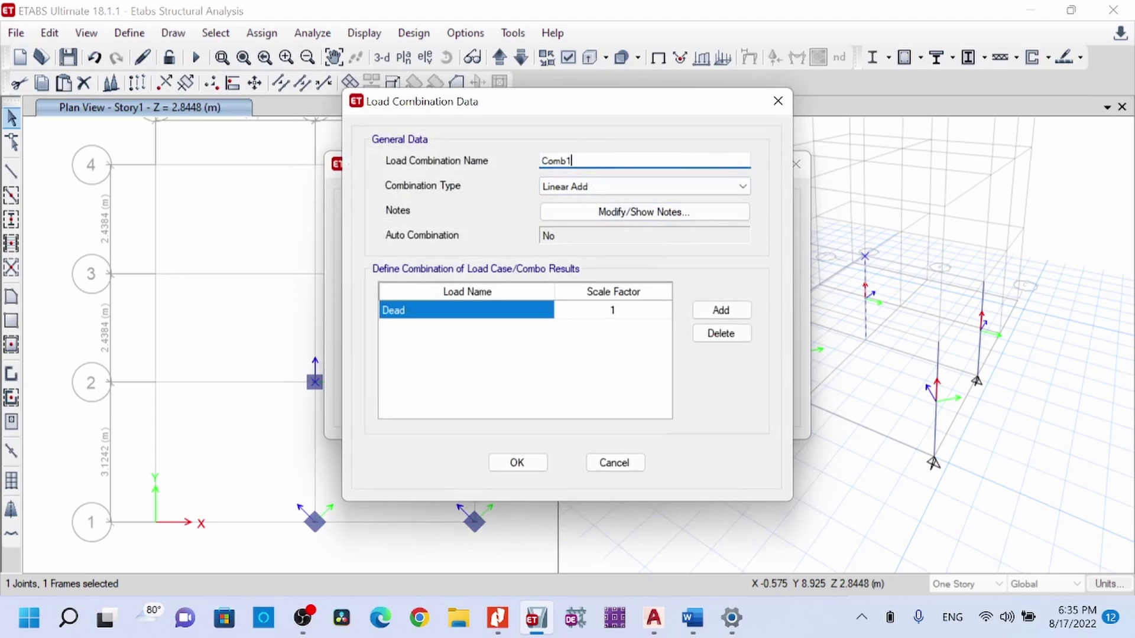
pyautogui.click(591, 186)
pyautogui.click(567, 197)
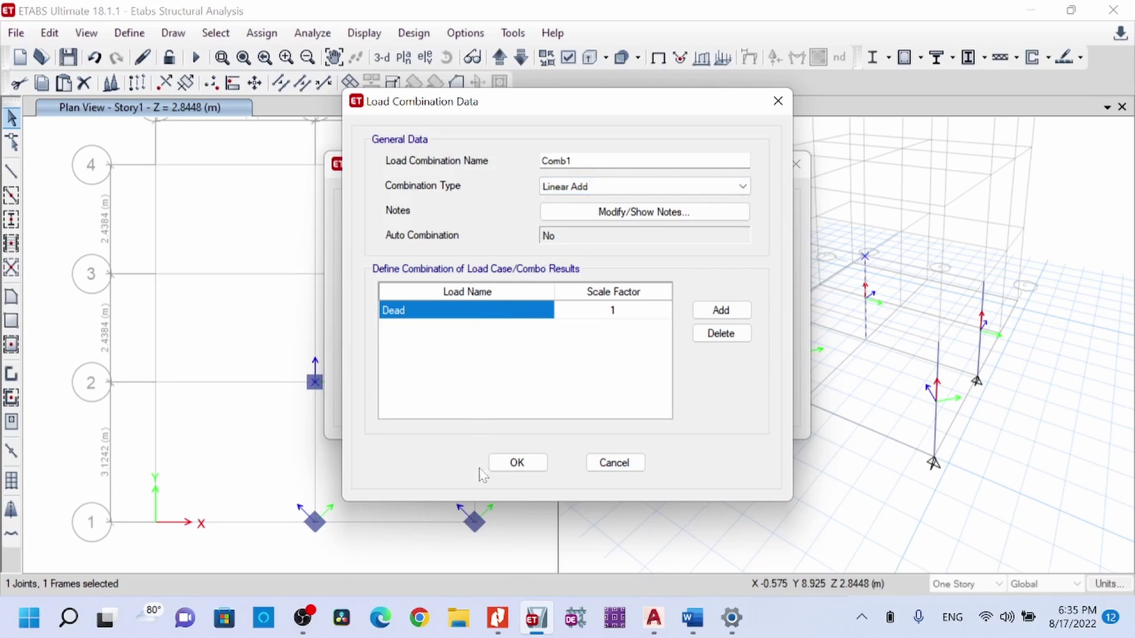
# Step: Switch to Nitro Pro and read the NBC 105-2020 limit state load combinations for parallel and non-parallel systems
pyautogui.click(497, 617)
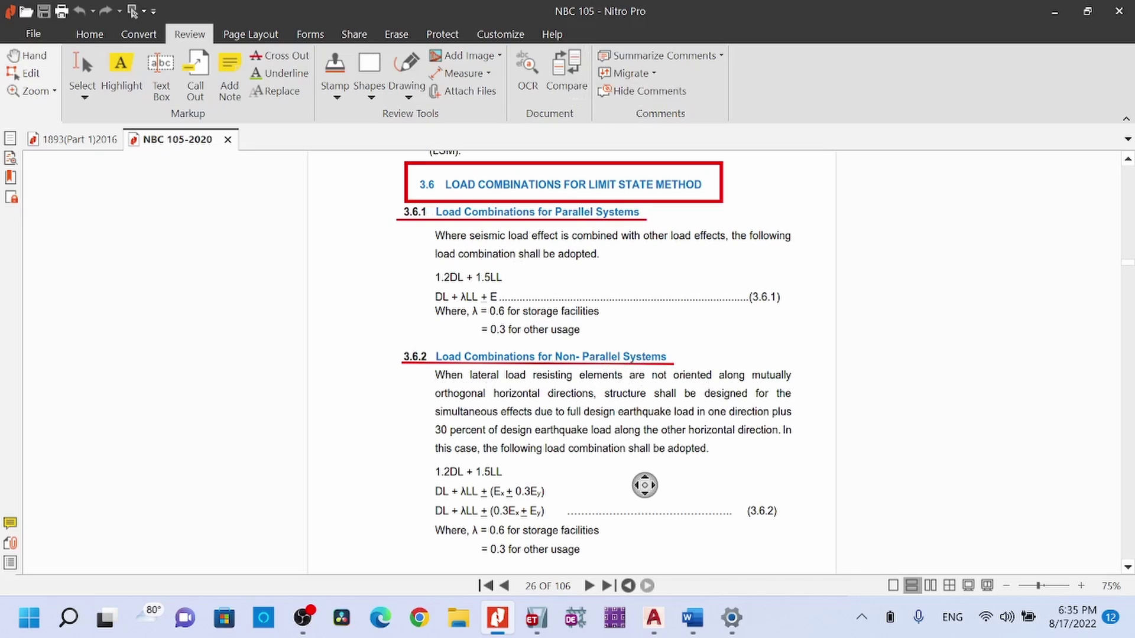
pyautogui.scroll(1, 601, 472)
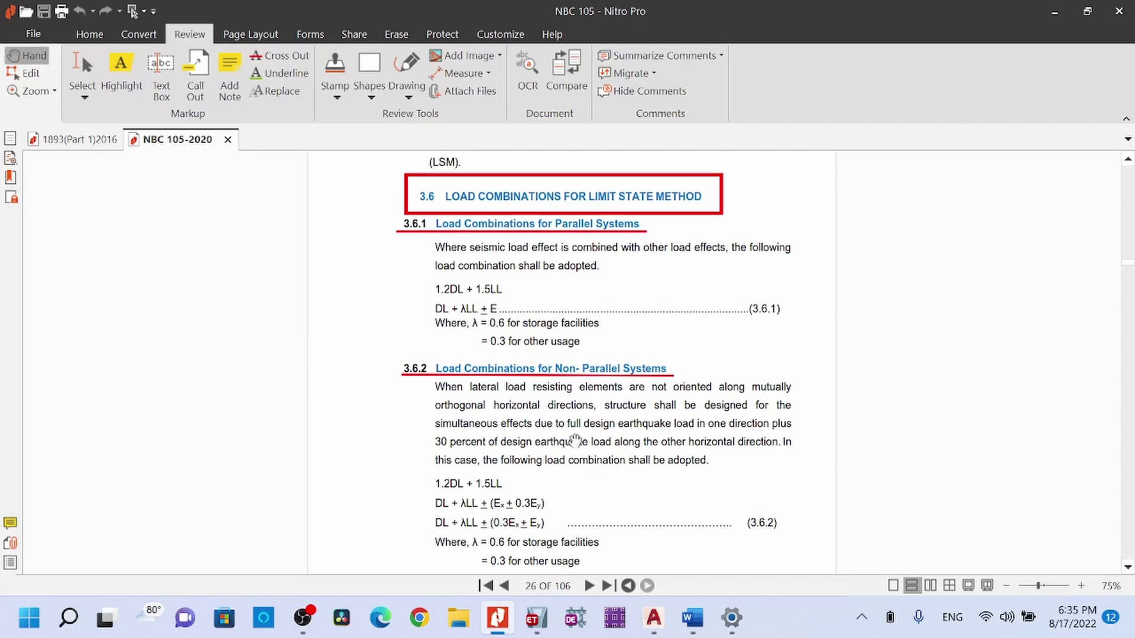
pyautogui.scroll(-1, 474, 334)
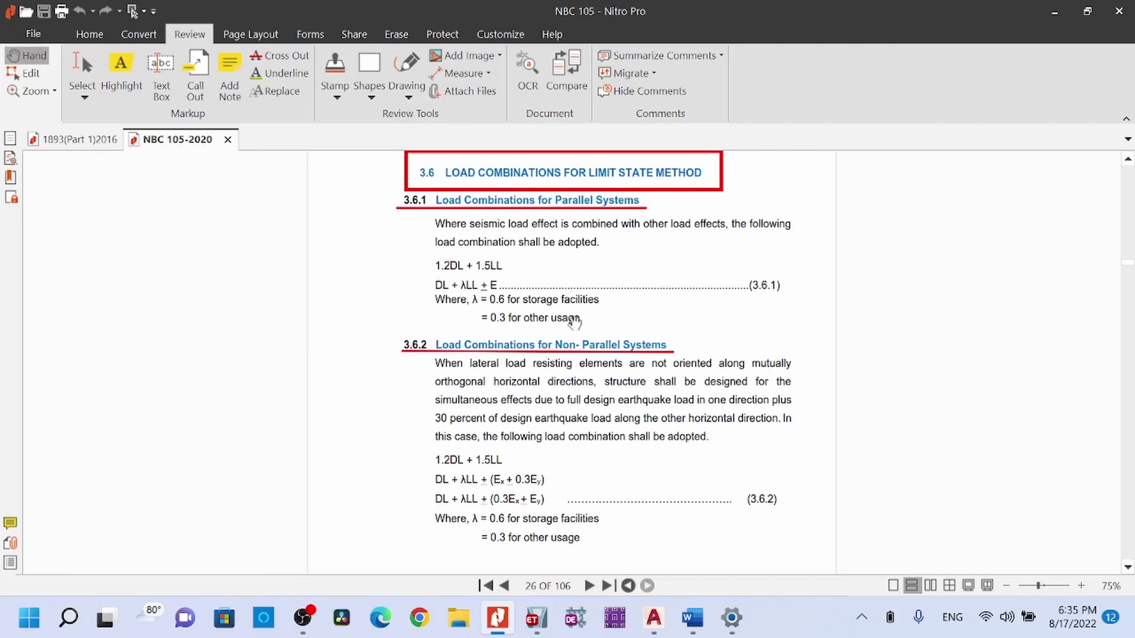
# Step: Switch to AutoCAD and examine the site boundary and setback dimensions of the plan with the slanted side
pyautogui.click(652, 618)
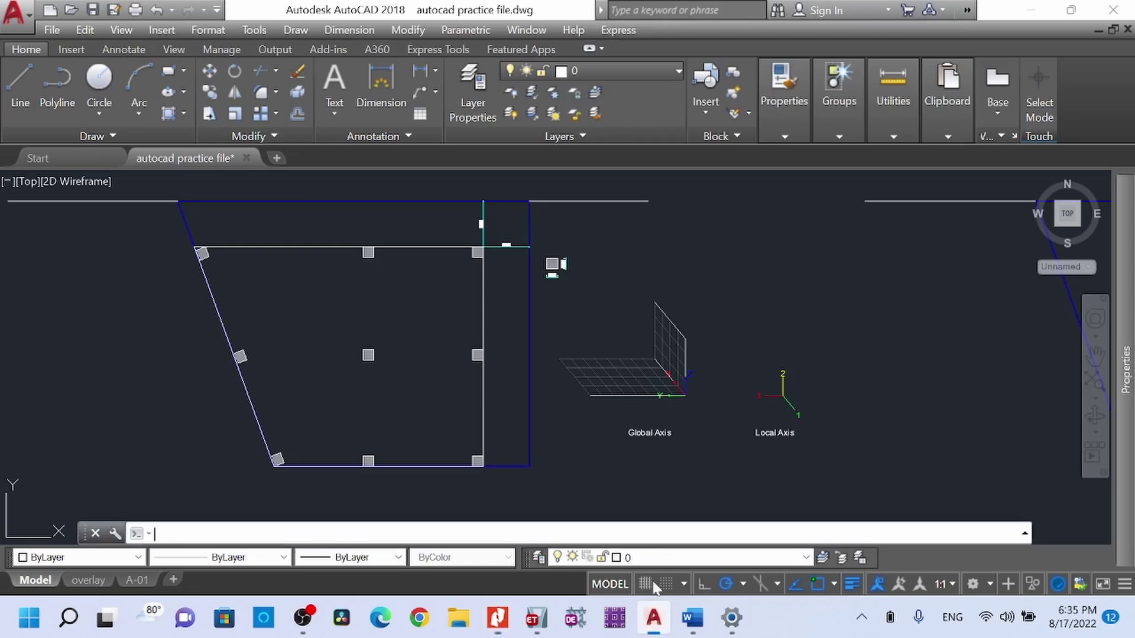
pyautogui.scroll(-2, 263, 362)
pyautogui.moveTo(628, 343); pyautogui.dragTo(582, 387, button='middle')
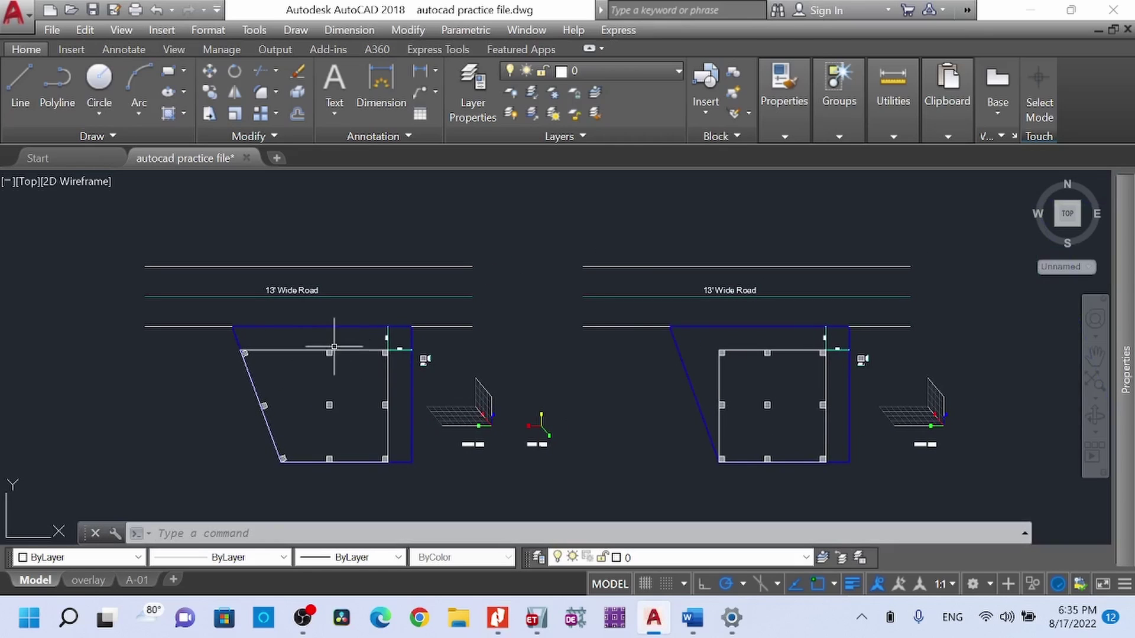
pyautogui.moveTo(417, 383); pyautogui.dragTo(403, 390)
pyautogui.scroll(5, 331, 391)
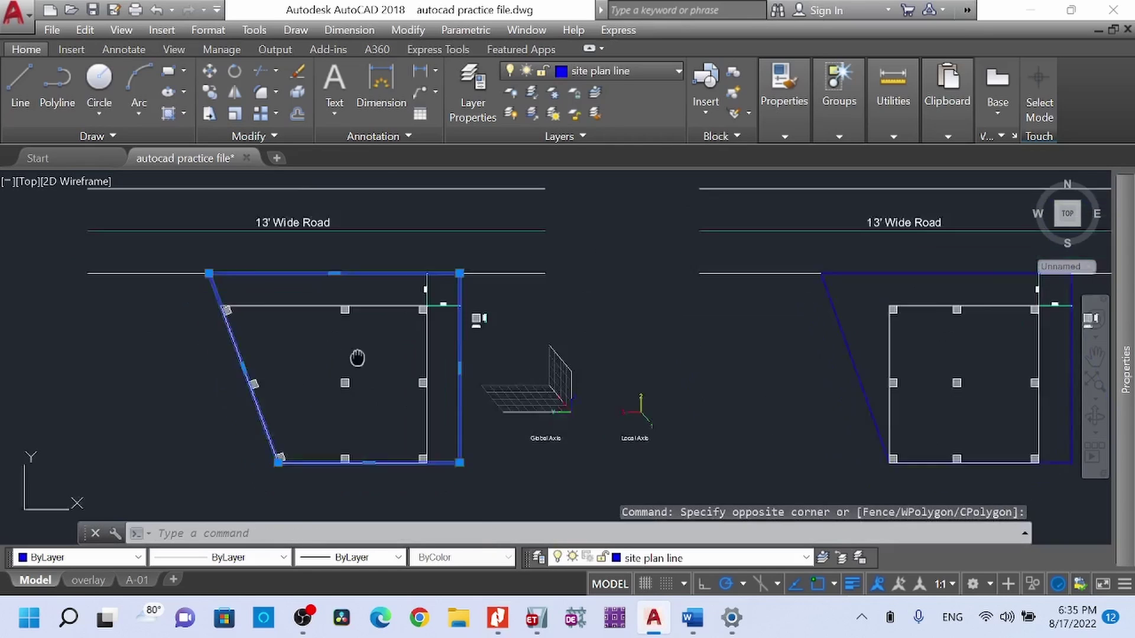
pyautogui.scroll(-2, 523, 328)
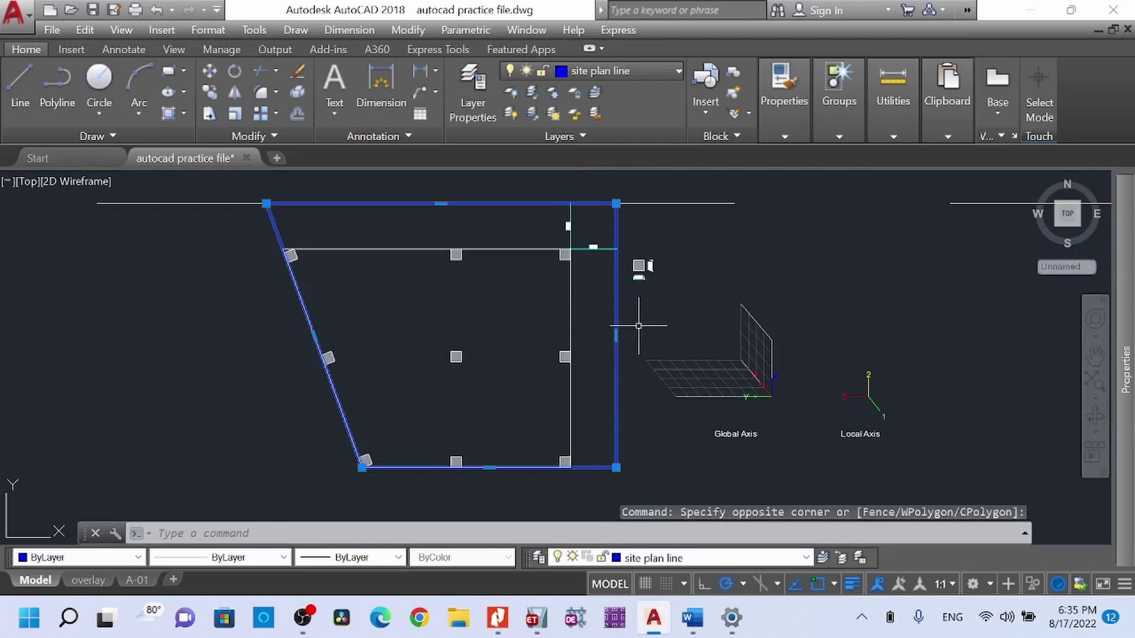
pyautogui.scroll(3, 590, 245)
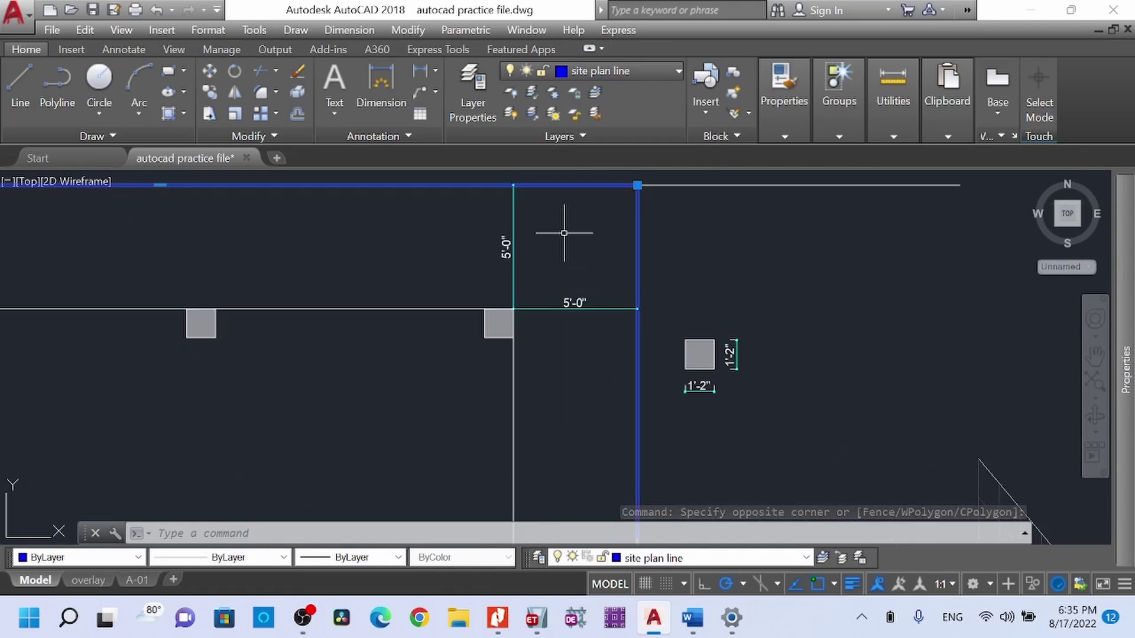
pyautogui.scroll(-3, 495, 244)
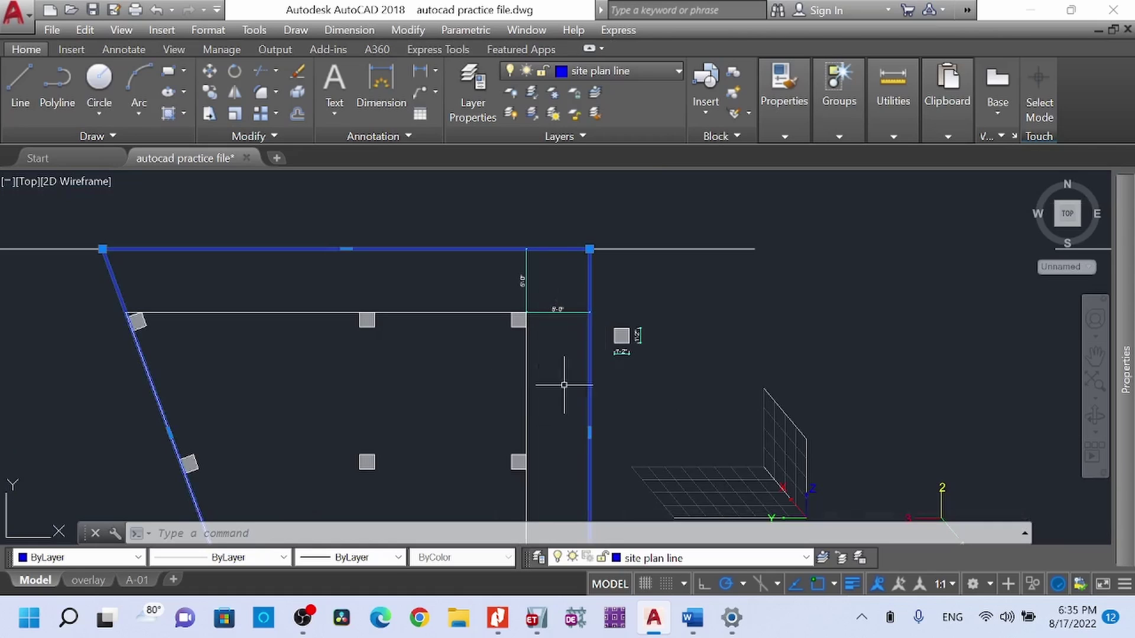
pyautogui.scroll(-2, 557, 354)
pyautogui.scroll(3, 583, 354)
pyautogui.press('Escape')
# Step: Examine the building outline inside the slanted plot, the column layout and the dimensioned sample column
pyautogui.click(537, 347)
pyautogui.click(480, 270)
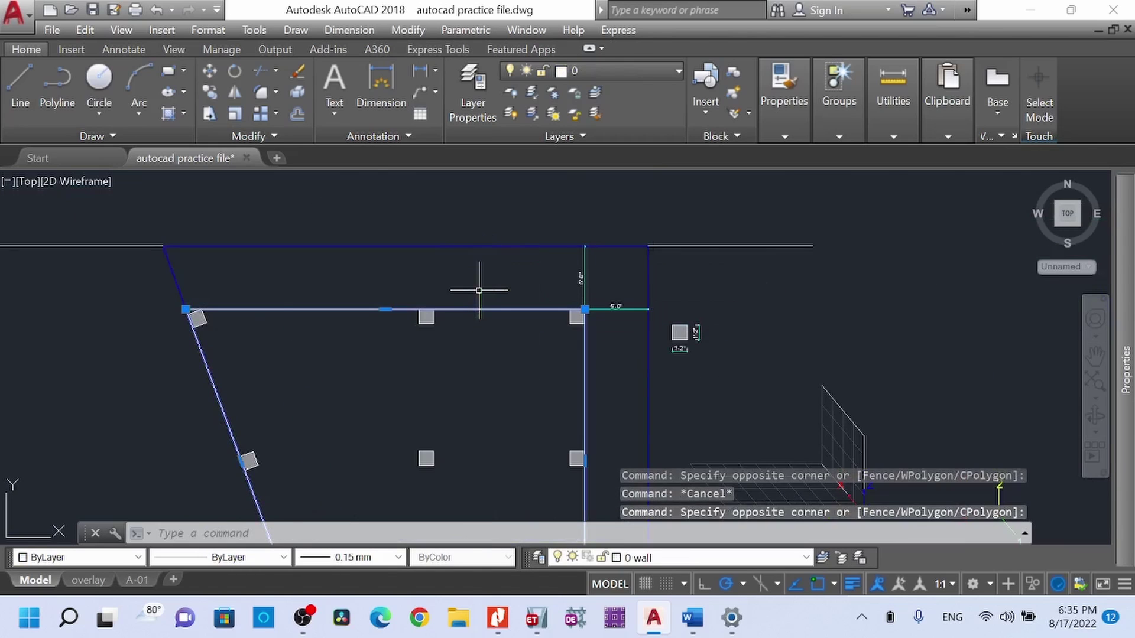
pyautogui.scroll(-2, 508, 281)
pyautogui.press('Escape')
pyautogui.click(481, 349)
pyautogui.click(438, 369)
pyautogui.click(481, 430)
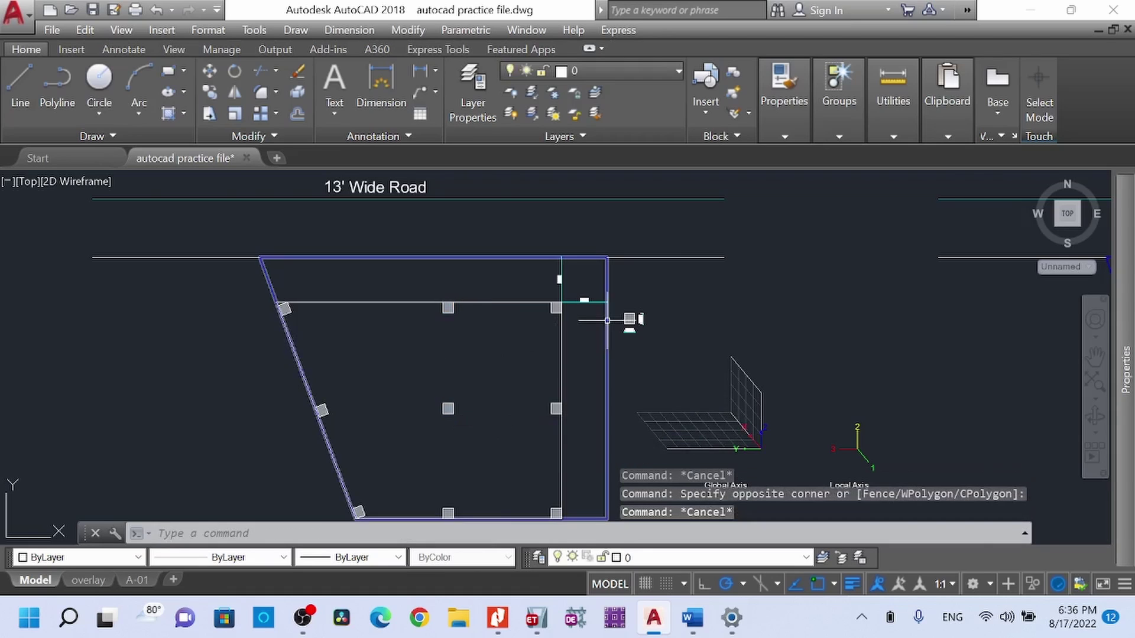
pyautogui.scroll(10, 633, 326)
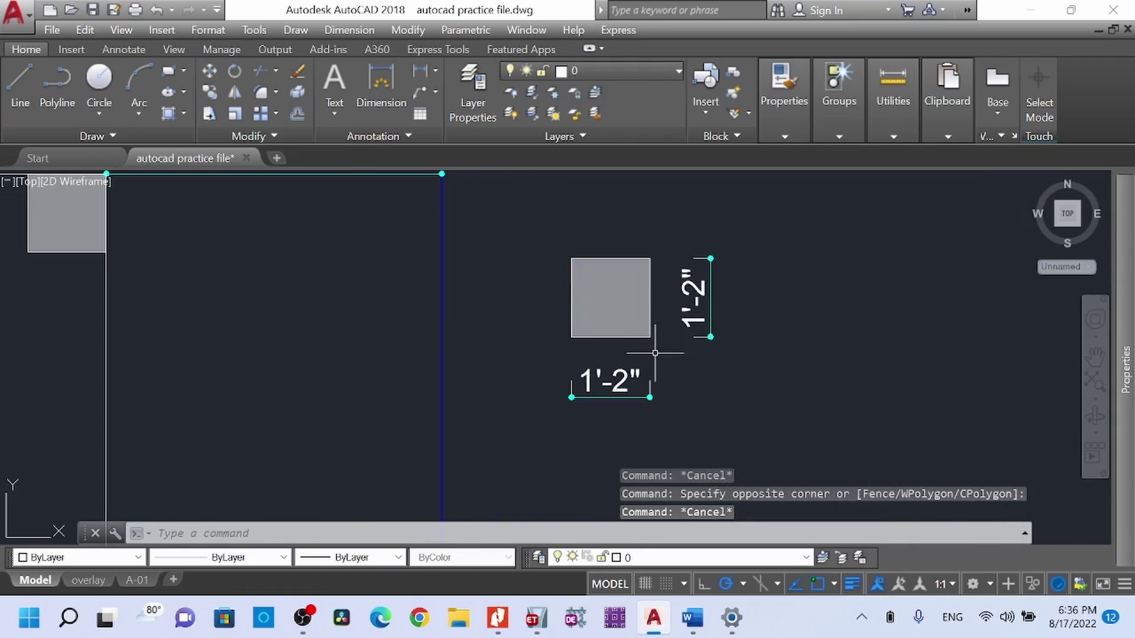
pyautogui.scroll(-8, 661, 334)
pyautogui.scroll(-5, 460, 381)
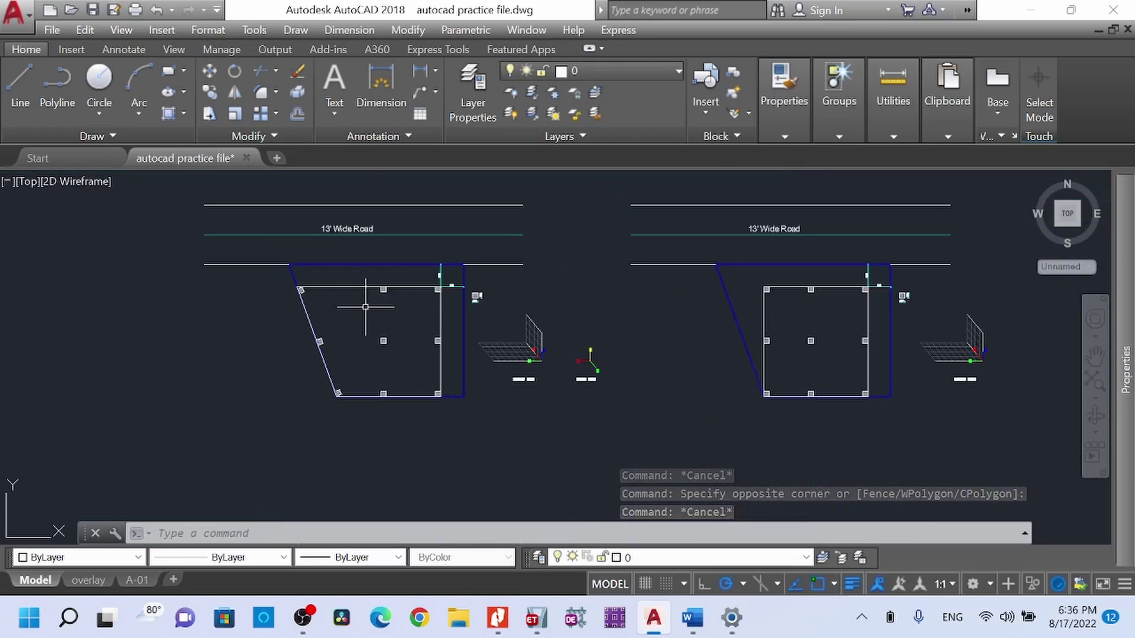
pyautogui.scroll(2, 302, 252)
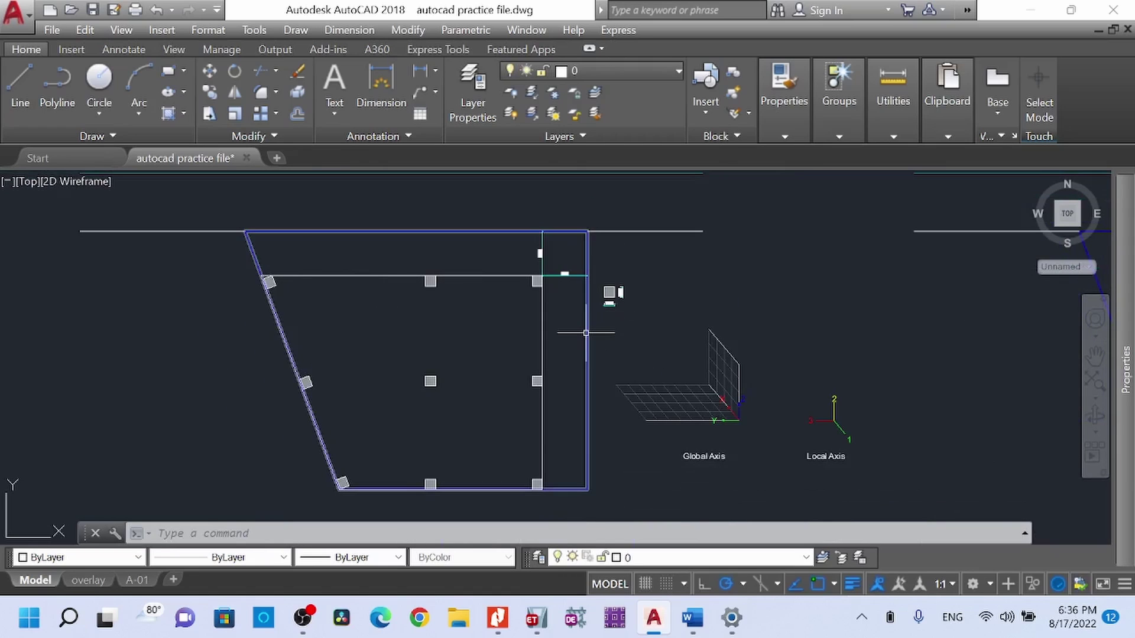
# Step: List the properties of the site boundary polyline around the slanted plot
pyautogui.write('li')
pyautogui.press('Return')
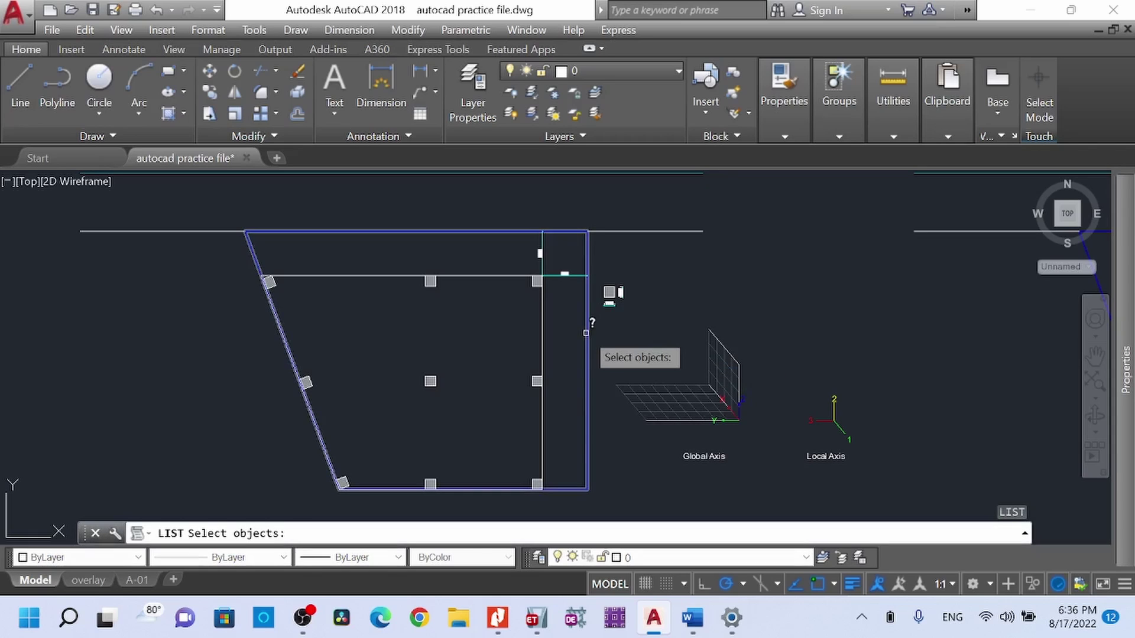
pyautogui.click(588, 332)
pyautogui.press('Return')
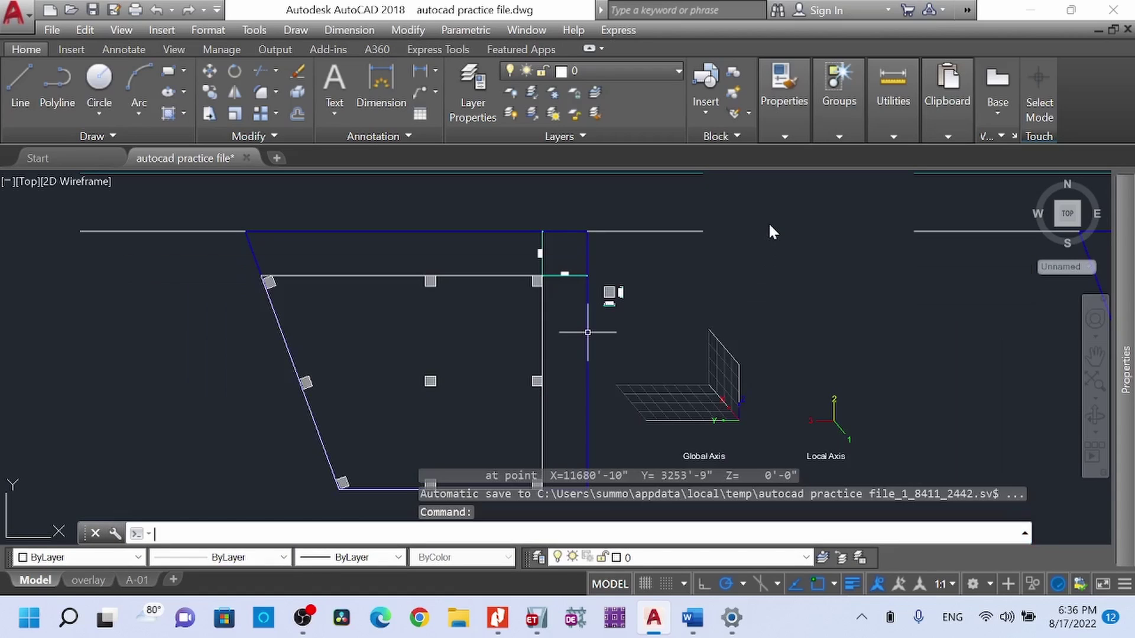
# Step: Examine the slanted boundary line and the orientation of the rotated columns along it
pyautogui.scroll(-3, 597, 307)
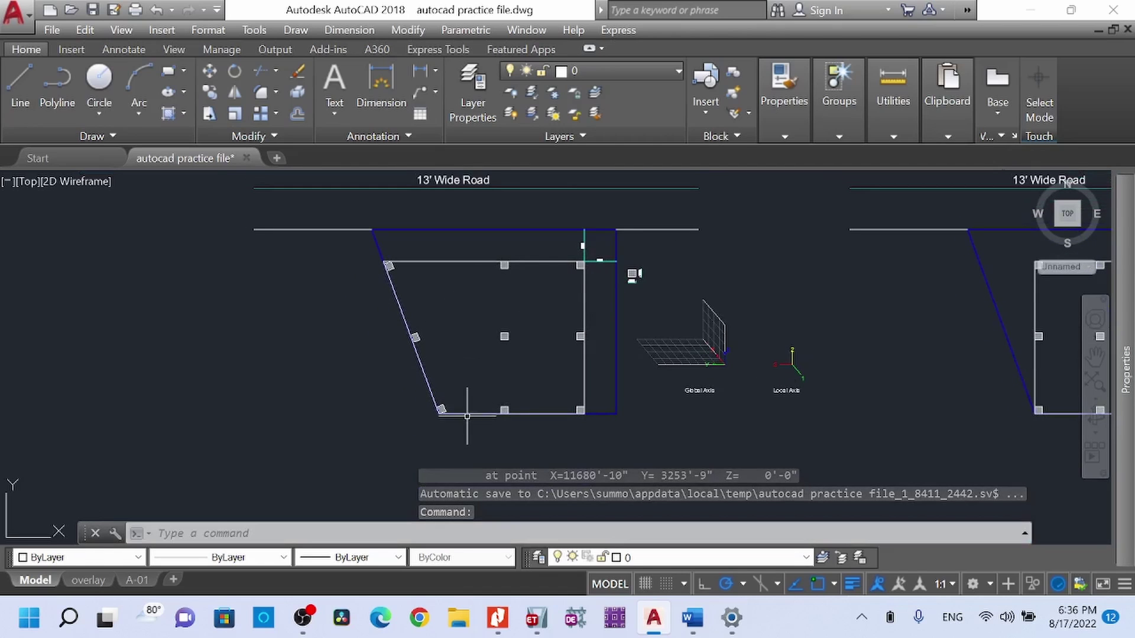
pyautogui.scroll(3, 426, 401)
pyautogui.scroll(-3, 396, 284)
pyautogui.scroll(2, 377, 197)
pyautogui.click(375, 213)
pyautogui.click(325, 227)
pyautogui.scroll(-1, 382, 236)
pyautogui.scroll(4, 378, 264)
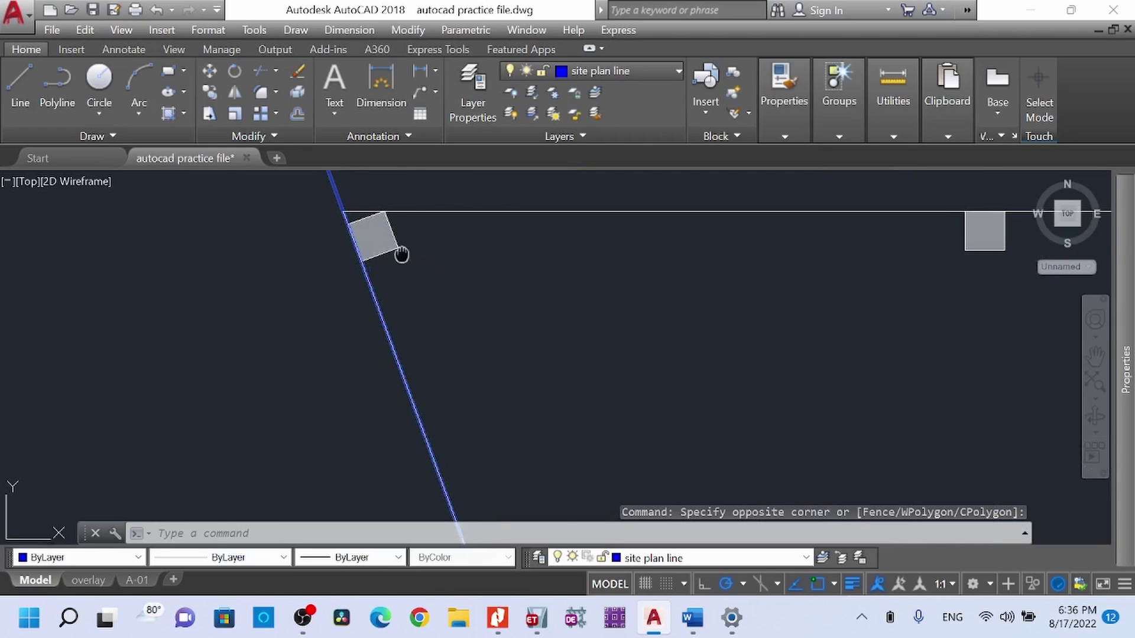
pyautogui.moveTo(381, 248); pyautogui.dragTo(381, 314, button='middle')
pyautogui.click(372, 311)
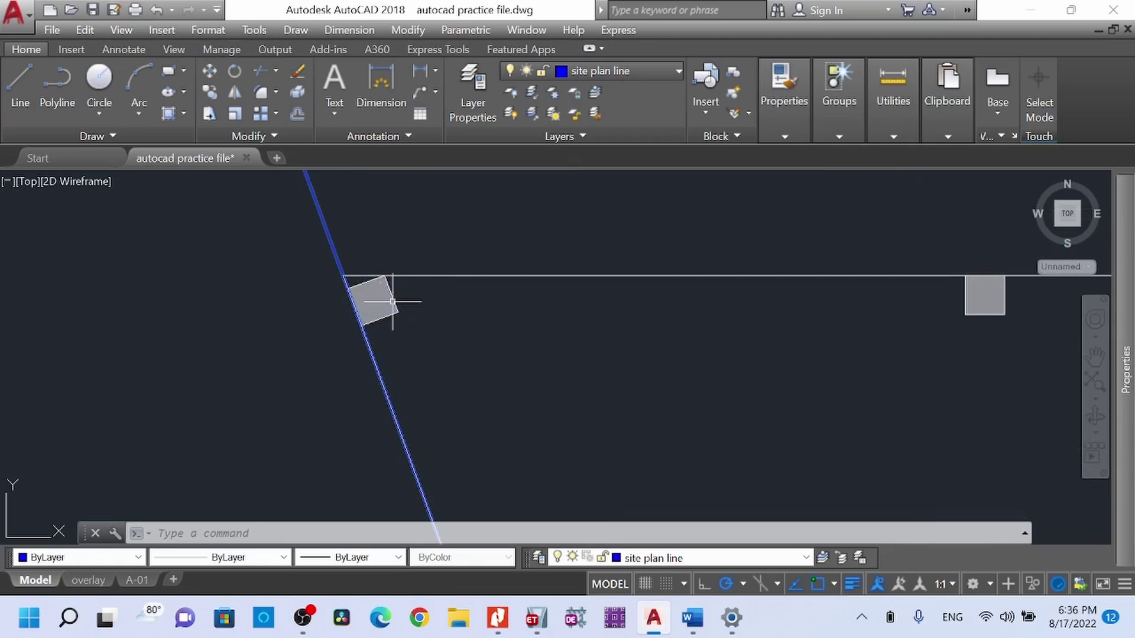
pyautogui.scroll(-3, 379, 252)
pyautogui.click(380, 253)
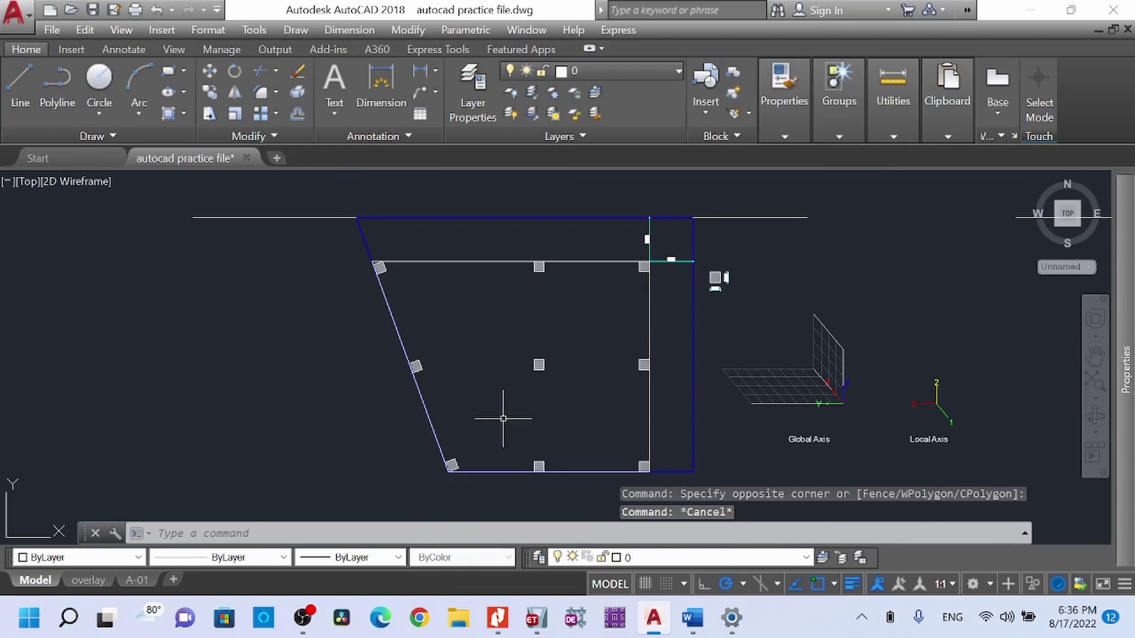
pyautogui.moveTo(429, 480); pyautogui.dragTo(420, 455, button='middle')
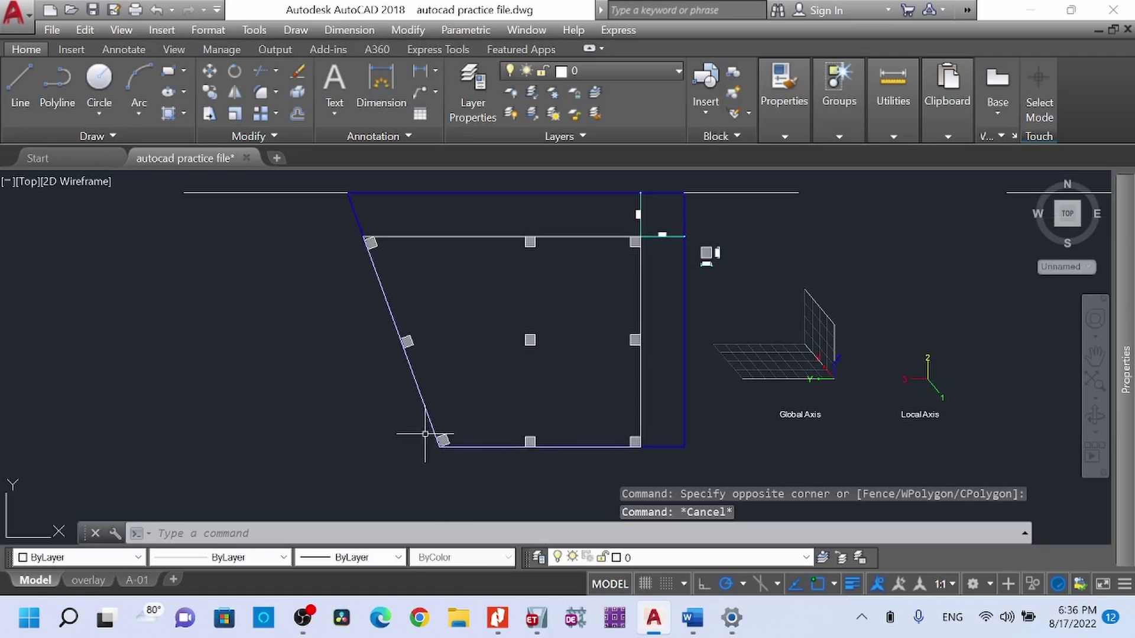
pyautogui.scroll(-2, 466, 379)
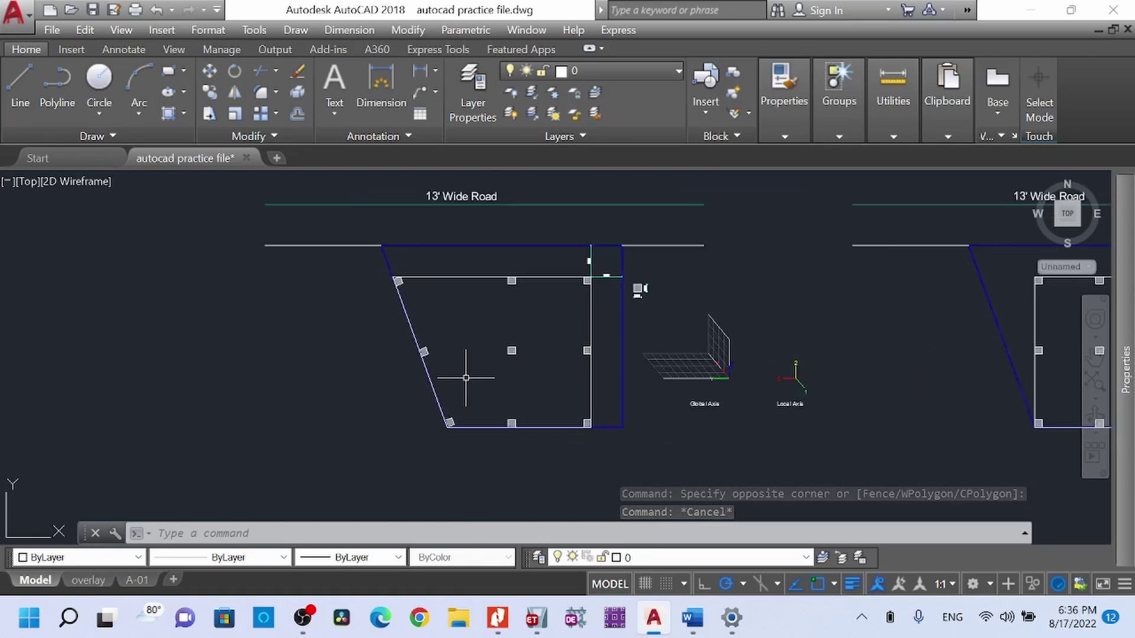
# Step: Examine the second plan's rectangular building outline inside the slanted plot and compare it with the first plan
pyautogui.scroll(-2, 465, 378)
pyautogui.moveTo(703, 349); pyautogui.dragTo(628, 352, button='middle')
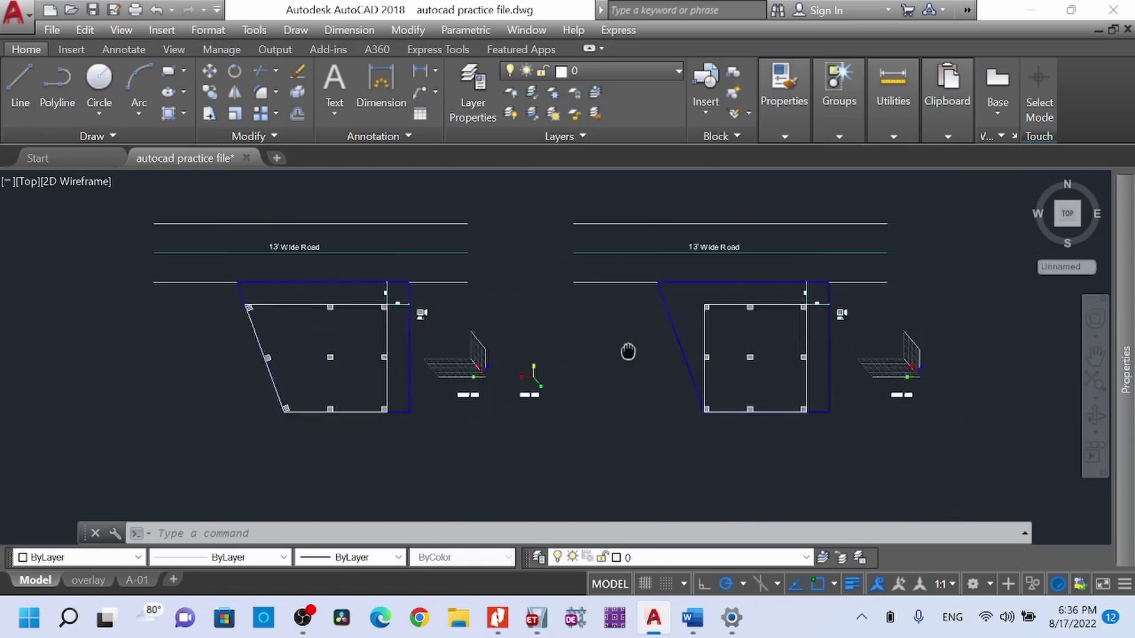
pyautogui.scroll(2, 677, 399)
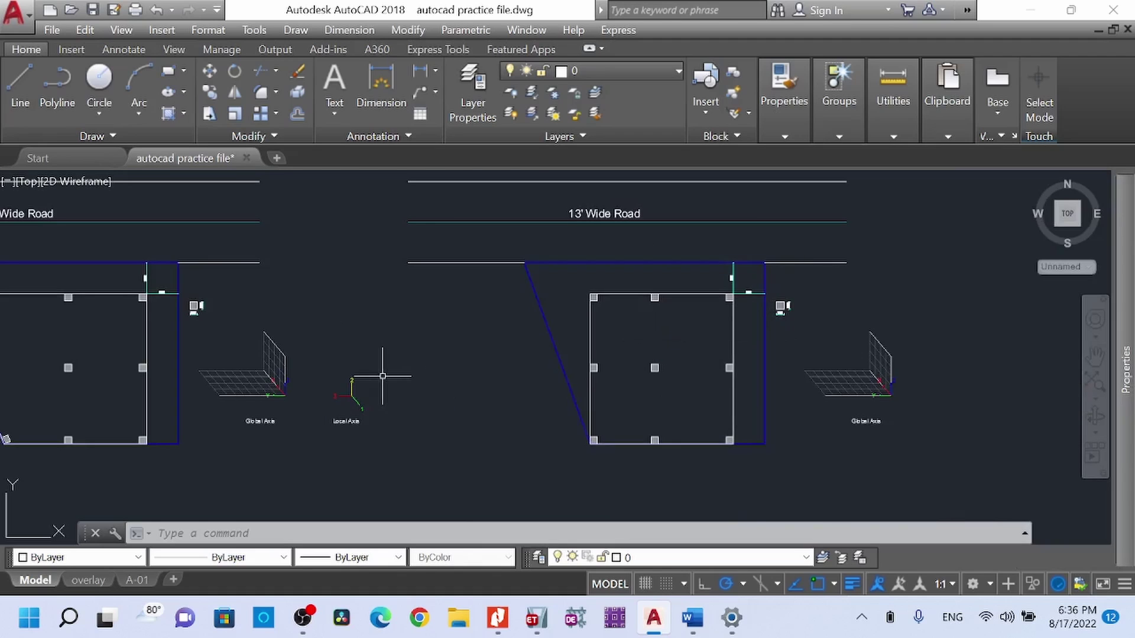
pyautogui.moveTo(382, 375); pyautogui.dragTo(515, 374, button='middle')
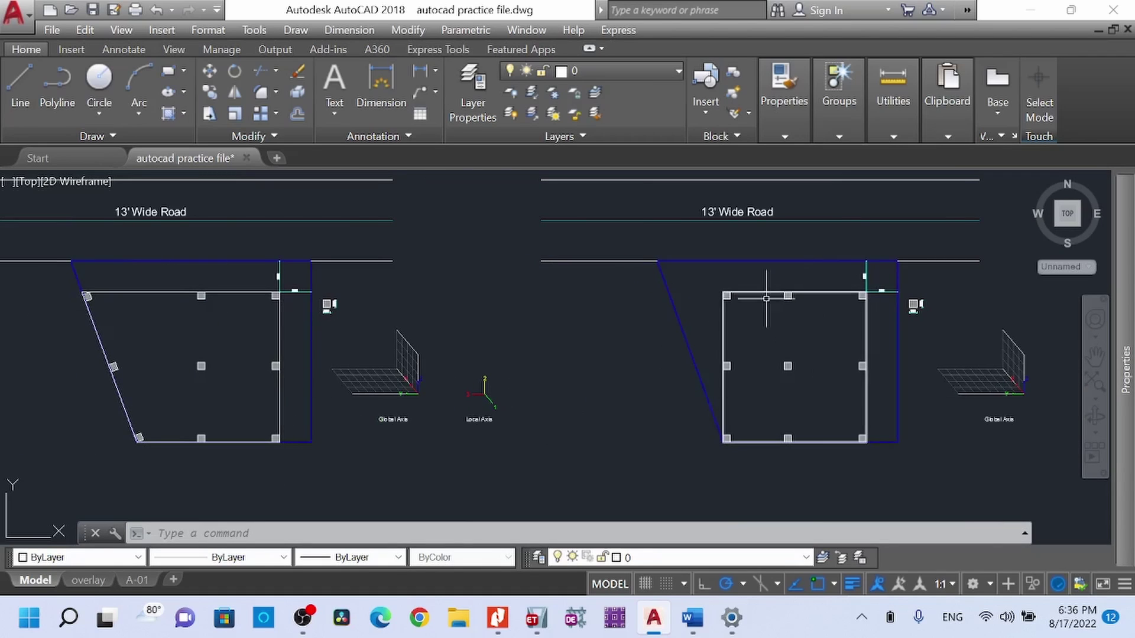
pyautogui.click(898, 319)
pyautogui.click(772, 319)
pyautogui.press('Escape')
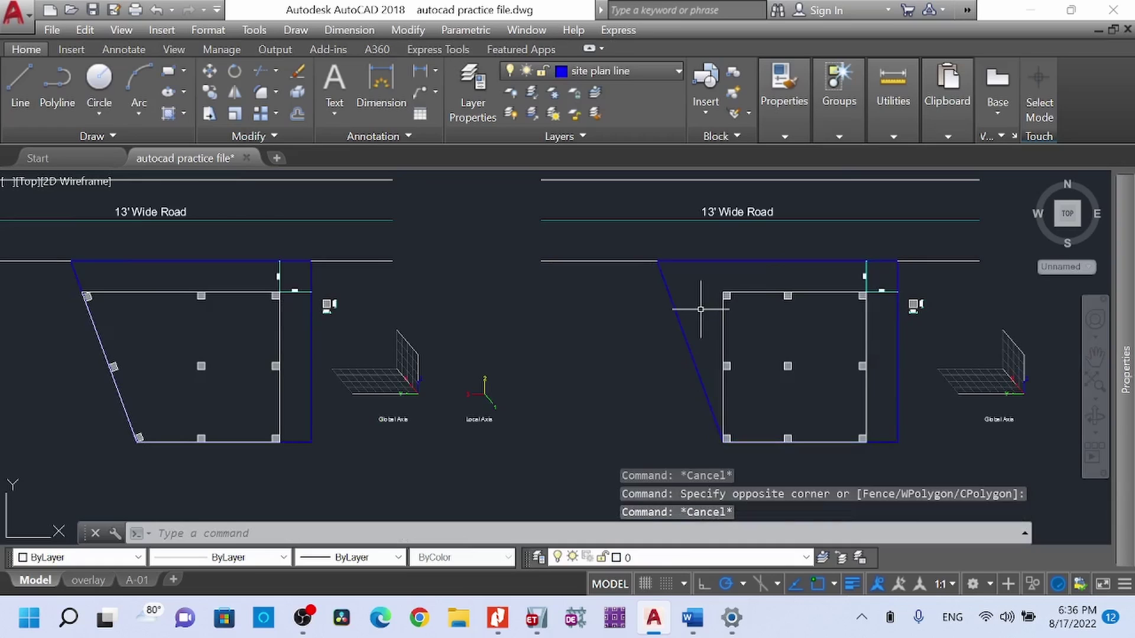
pyautogui.click(712, 271)
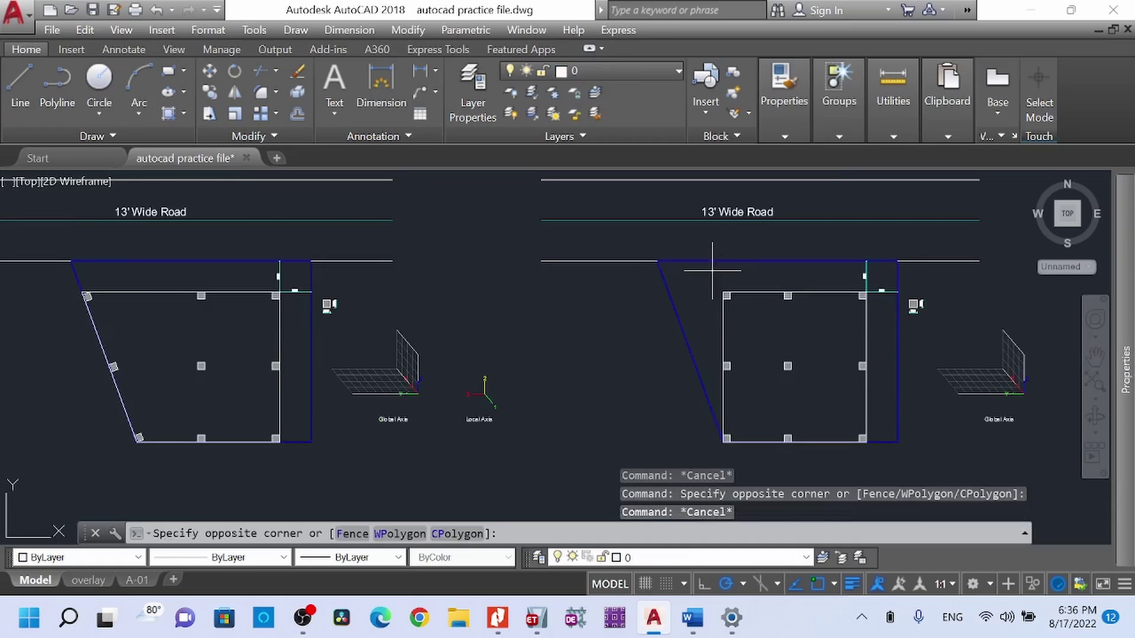
pyautogui.click(747, 305)
pyautogui.press('Escape')
pyautogui.click(767, 281)
pyautogui.click(823, 329)
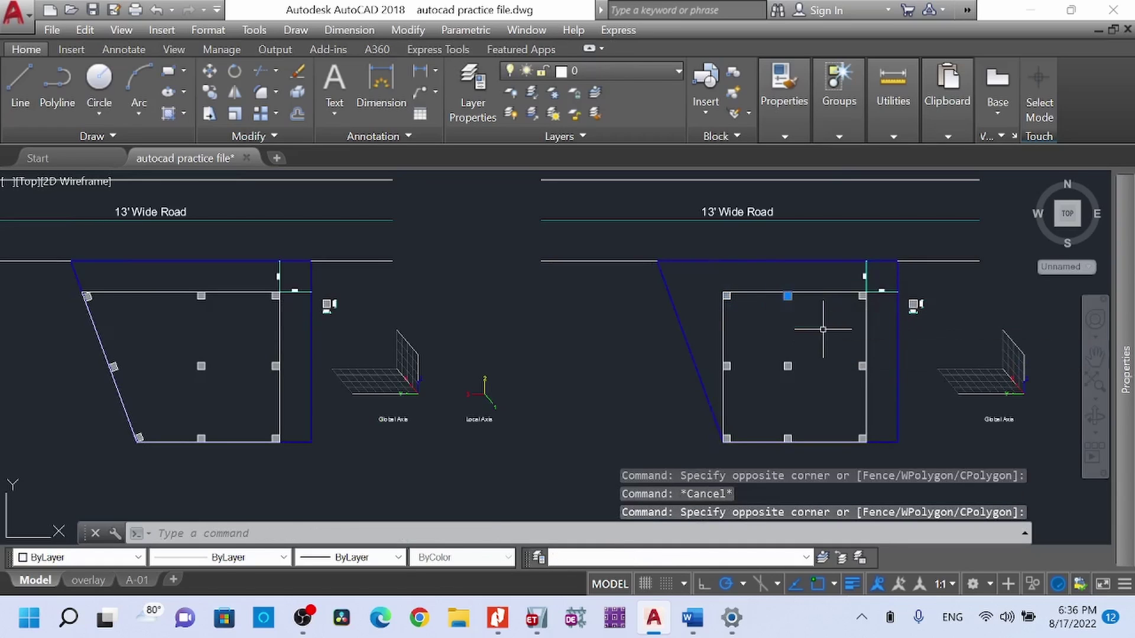
pyautogui.press('Escape')
pyautogui.click(832, 294)
pyautogui.click(823, 283)
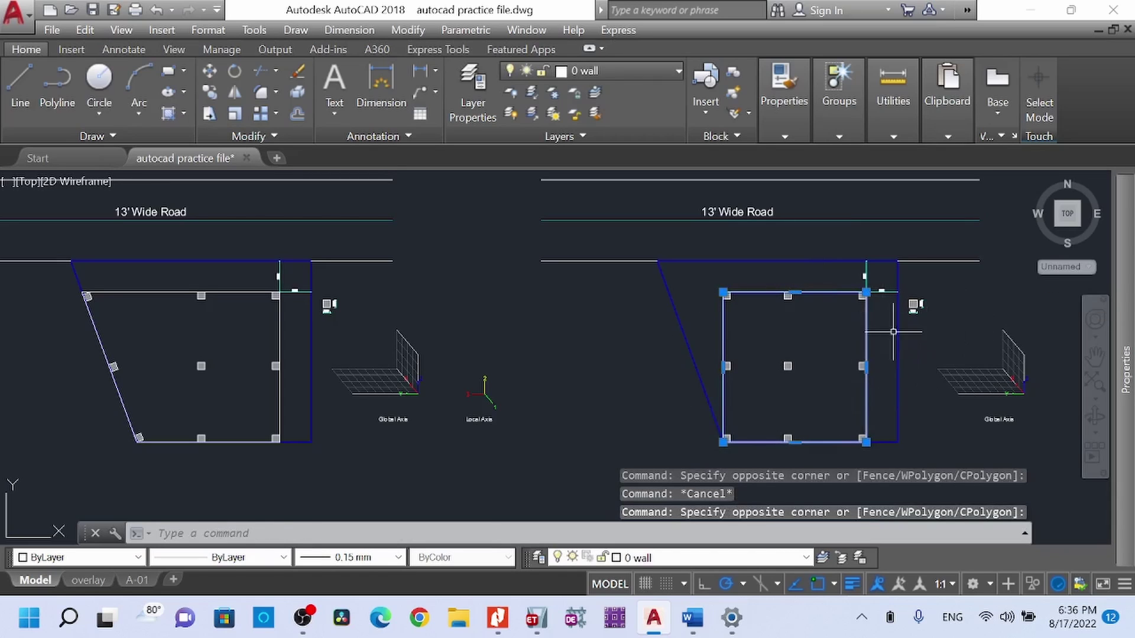
pyautogui.press('Escape')
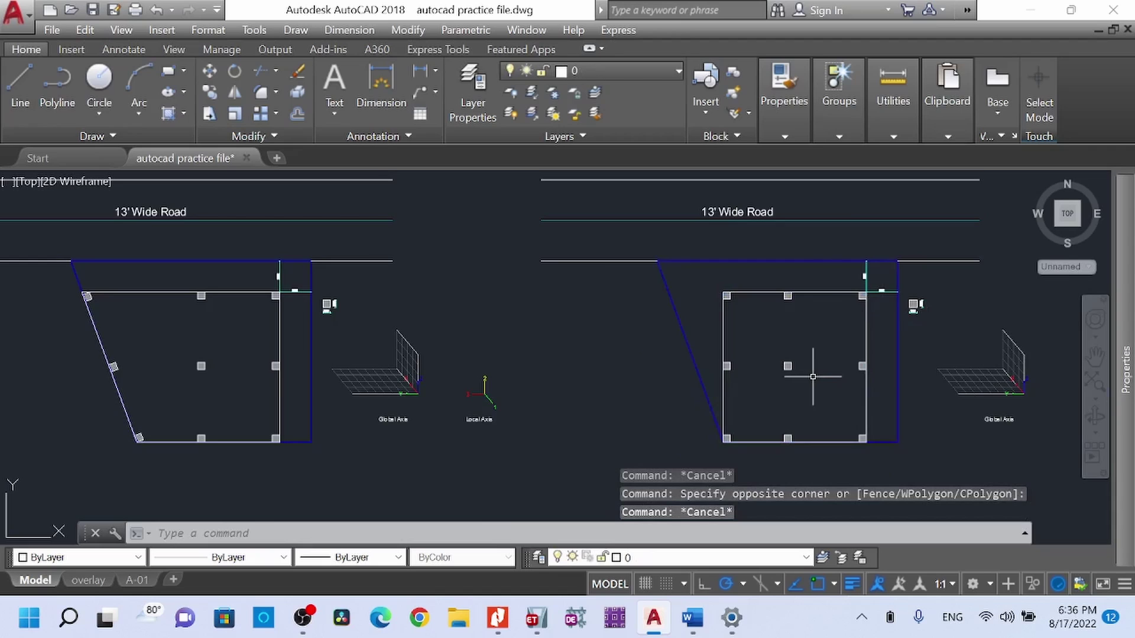
# Step: Examine the orientation of the columns in the rectangular plan, including those along the side facing the slanted boundary
pyautogui.scroll(3, 820, 383)
pyautogui.click(797, 385)
pyautogui.press('Escape')
pyautogui.click(891, 344)
pyautogui.click(934, 388)
pyautogui.press('Escape')
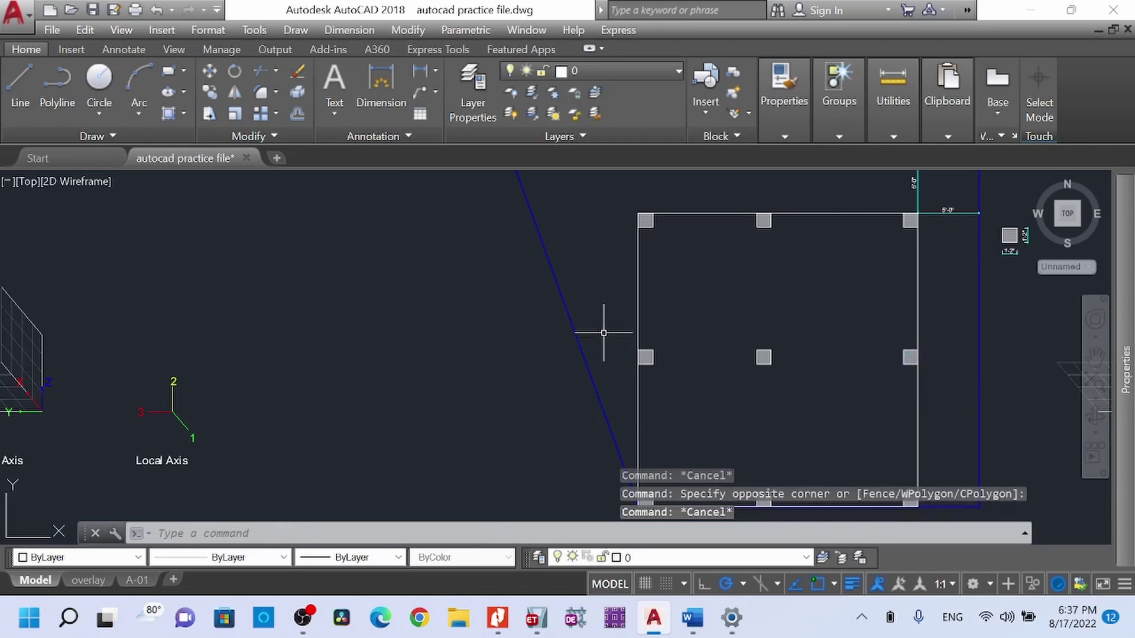
pyautogui.click(619, 327)
pyautogui.press('Escape')
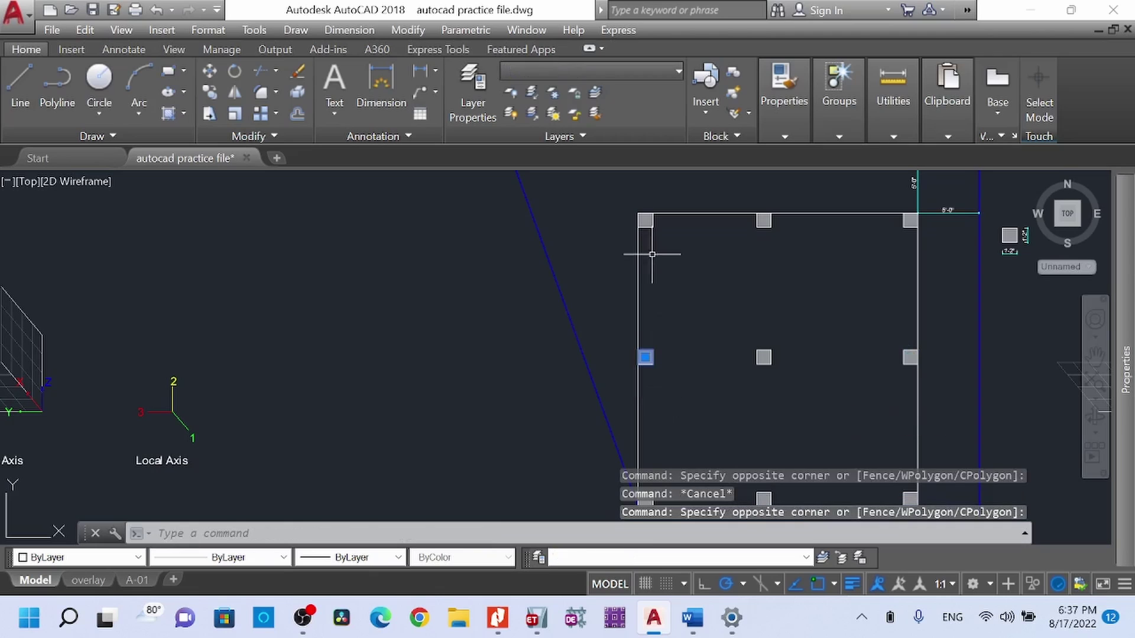
pyautogui.click(614, 193)
pyautogui.press('Escape')
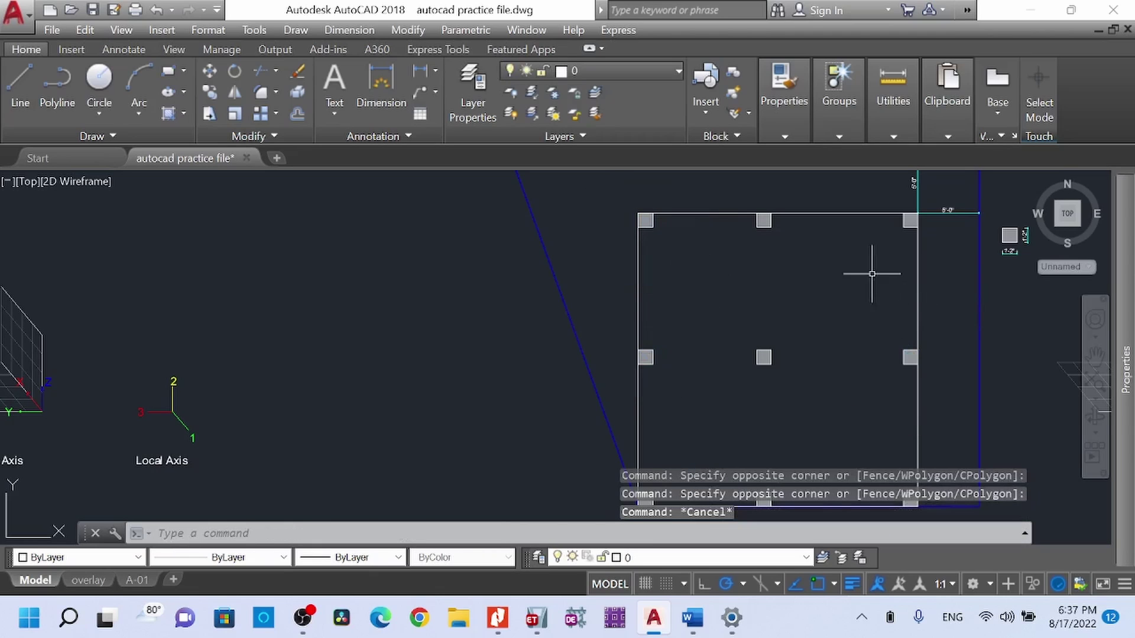
pyautogui.scroll(-1, 715, 318)
pyautogui.scroll(-2, 715, 318)
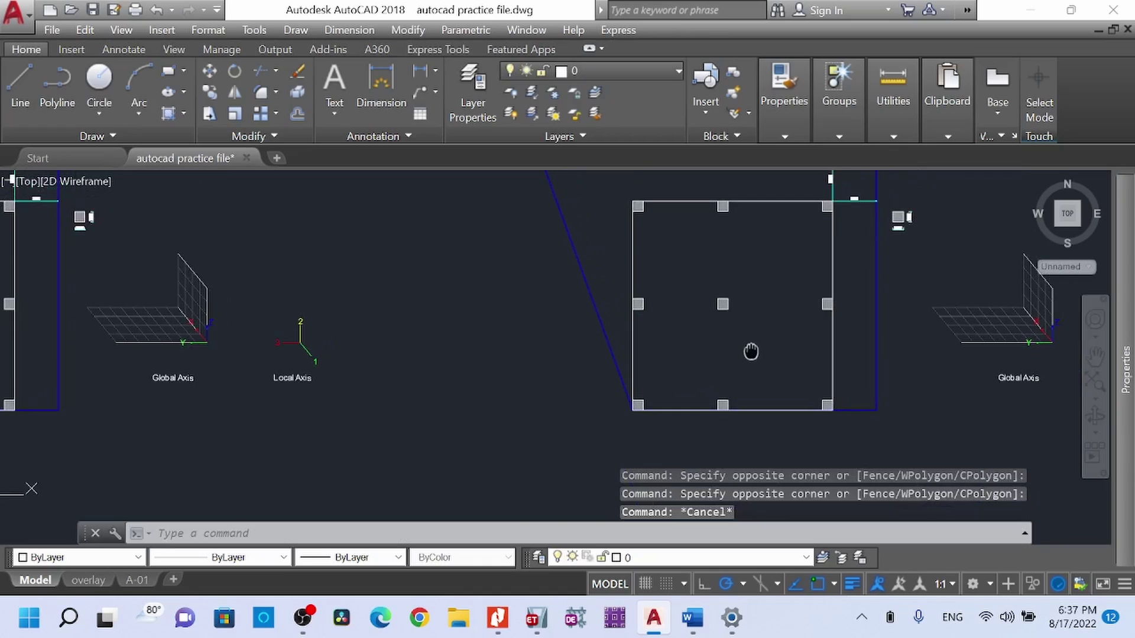
pyautogui.scroll(-1, 751, 349)
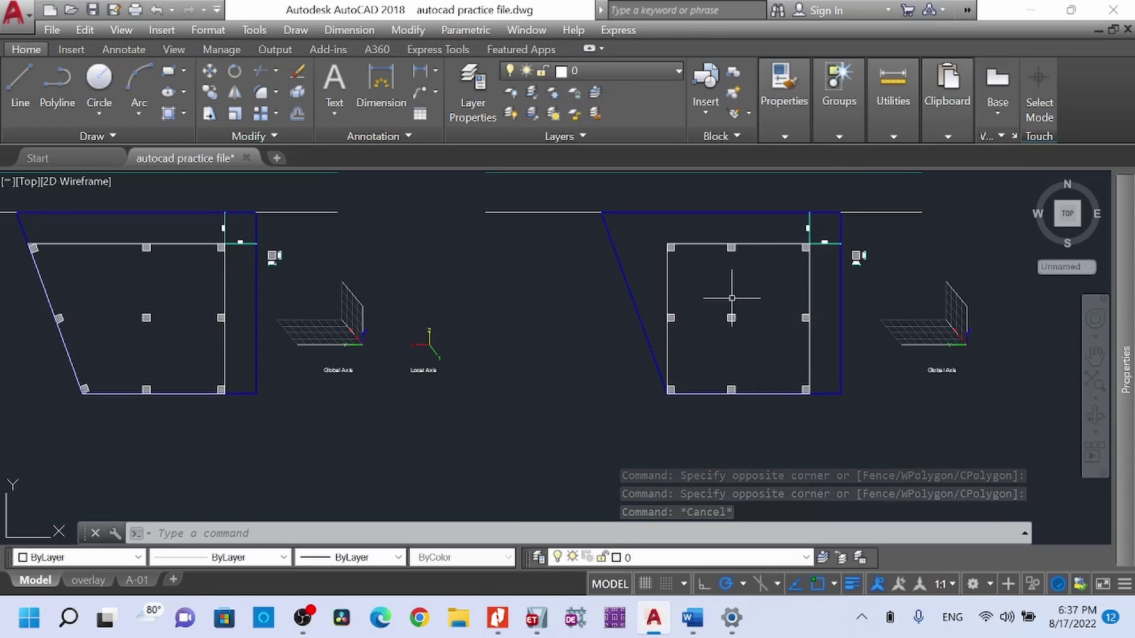
pyautogui.moveTo(707, 304); pyautogui.dragTo(787, 307, button='middle')
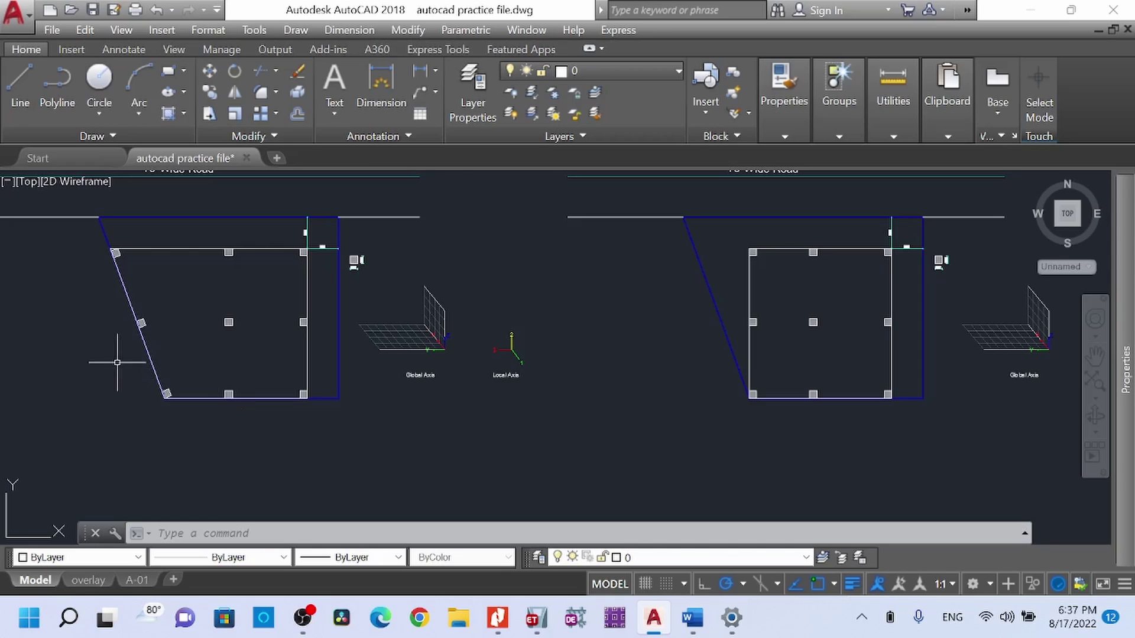
# Step: Examine the Global Axis and Local Axis diagrams beside the plan with the slanted side
pyautogui.scroll(2, 142, 380)
pyautogui.moveTo(326, 360); pyautogui.dragTo(339, 383, button='middle')
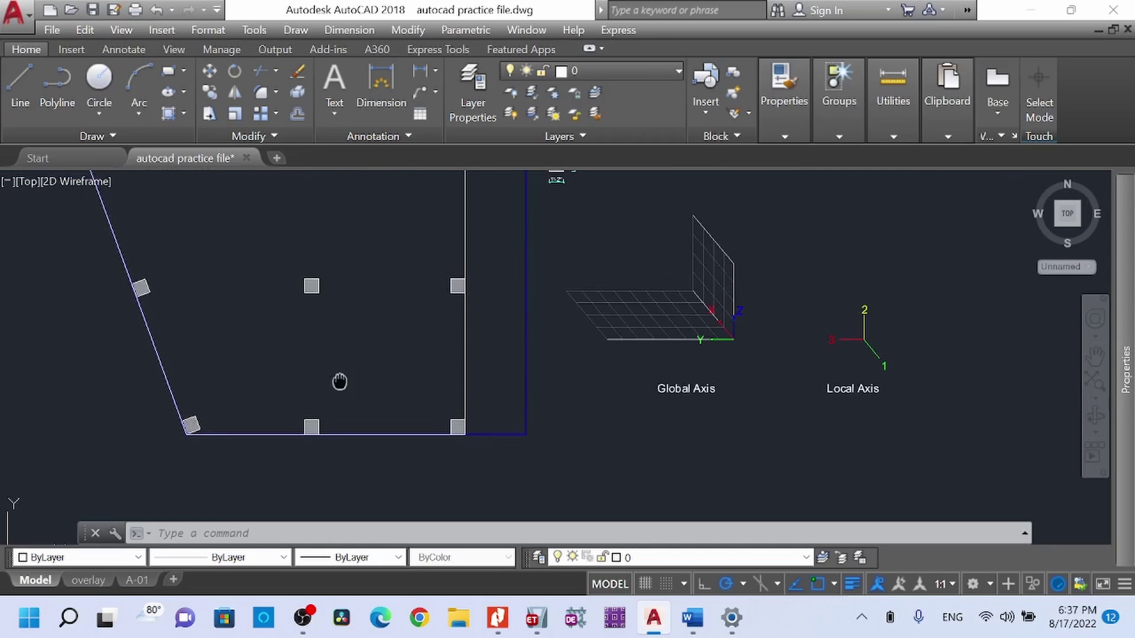
pyautogui.click(772, 412)
pyautogui.click(689, 384)
pyautogui.press('Escape')
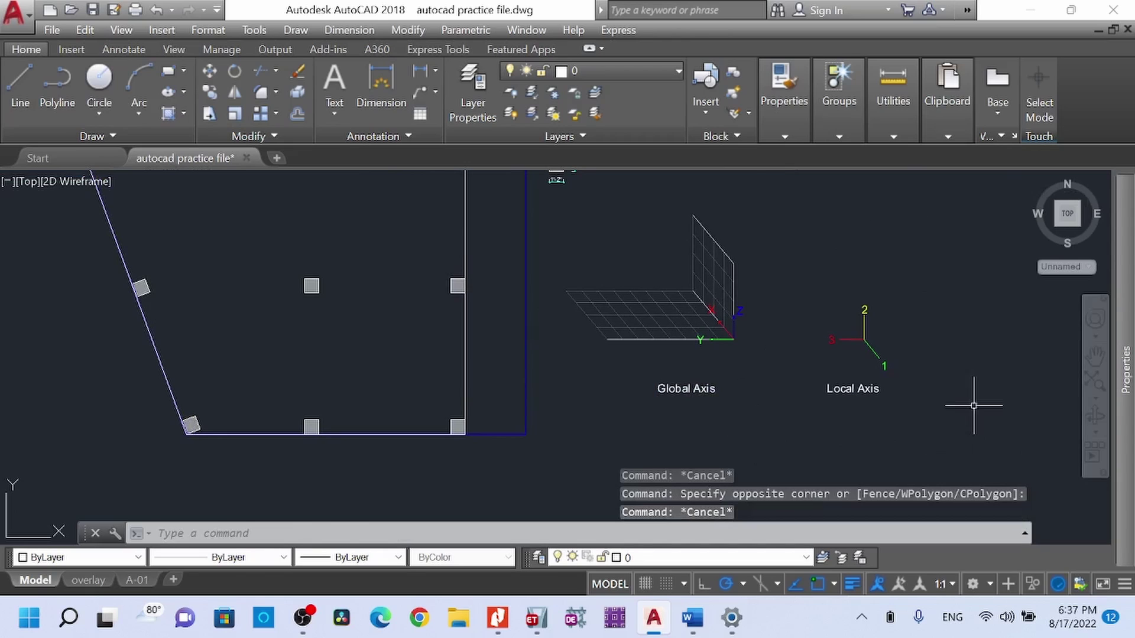
pyautogui.moveTo(591, 366); pyautogui.dragTo(584, 413, button='middle')
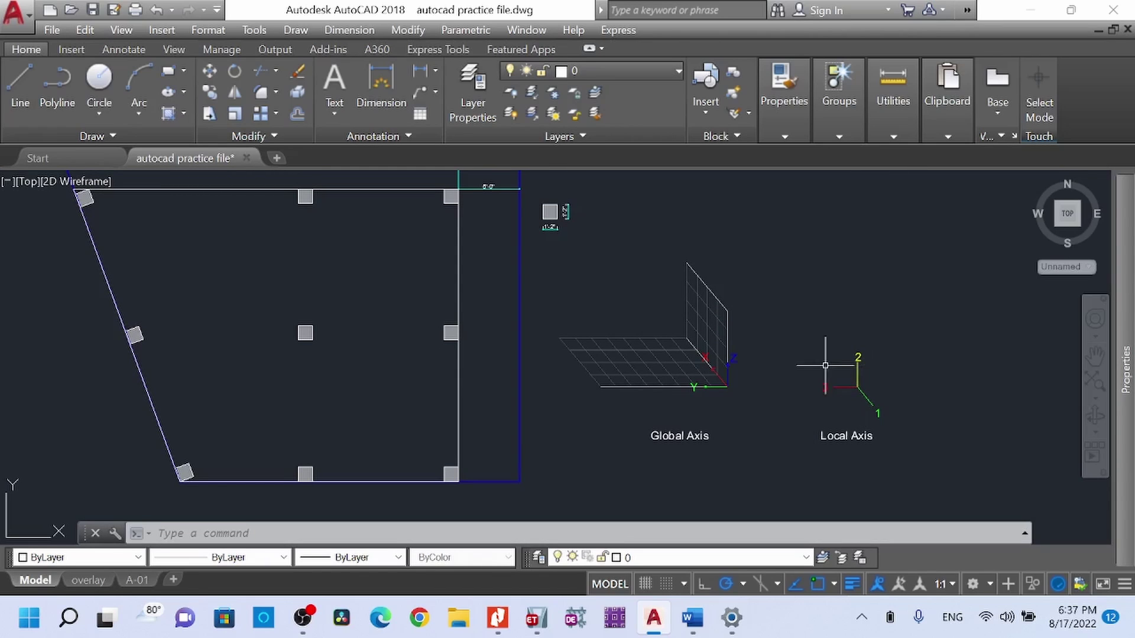
pyautogui.scroll(3, 673, 347)
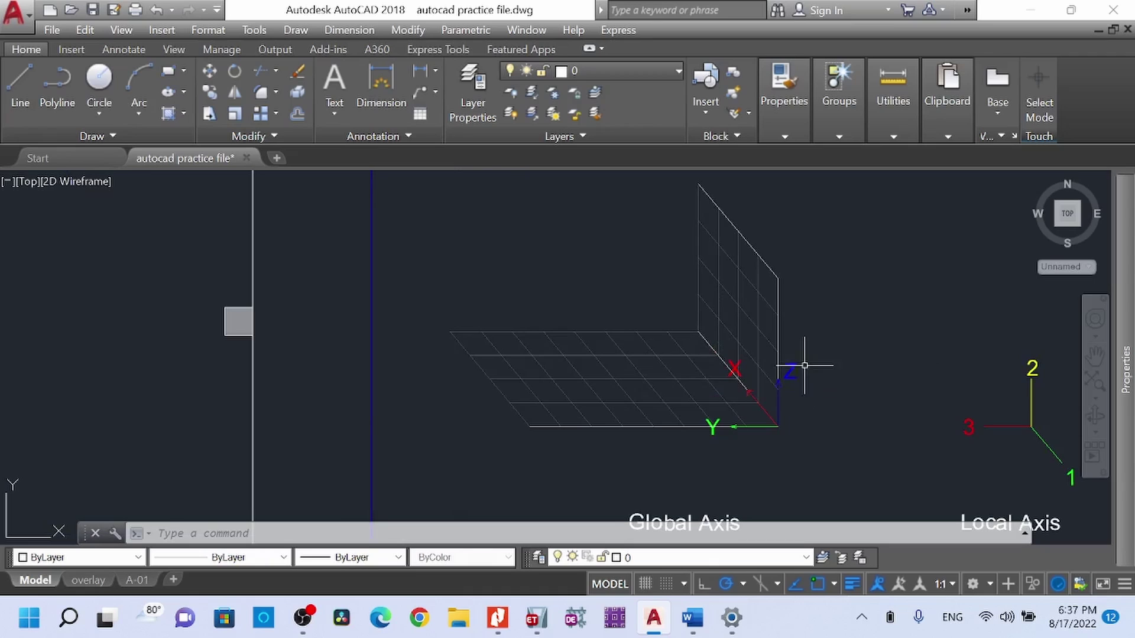
pyautogui.scroll(-4, 736, 288)
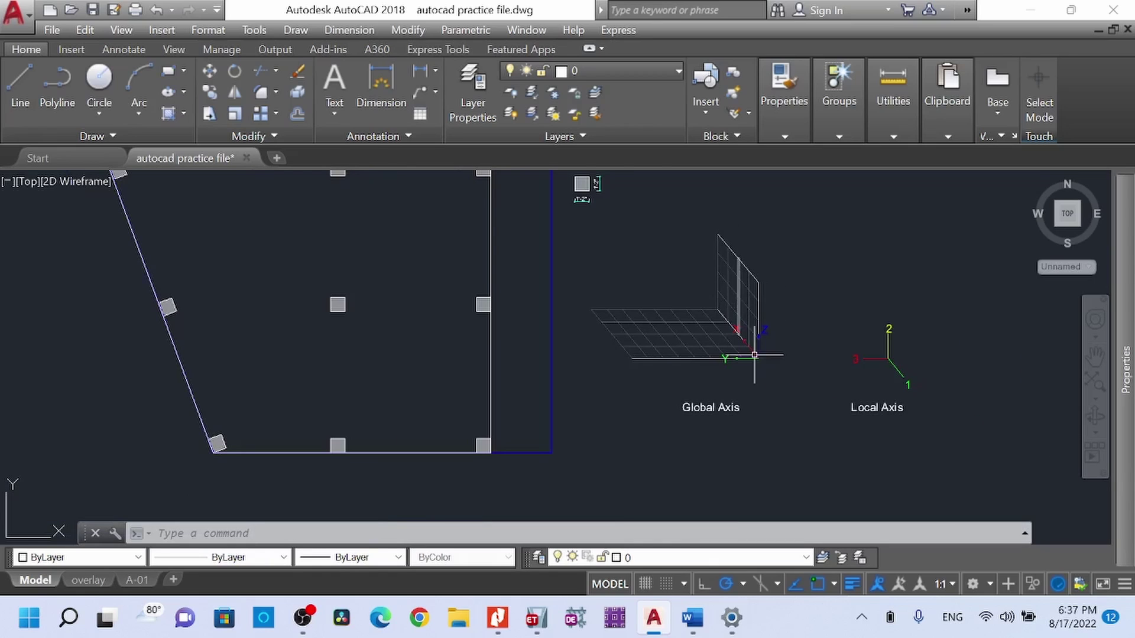
pyautogui.moveTo(788, 355); pyautogui.dragTo(779, 383, button='middle')
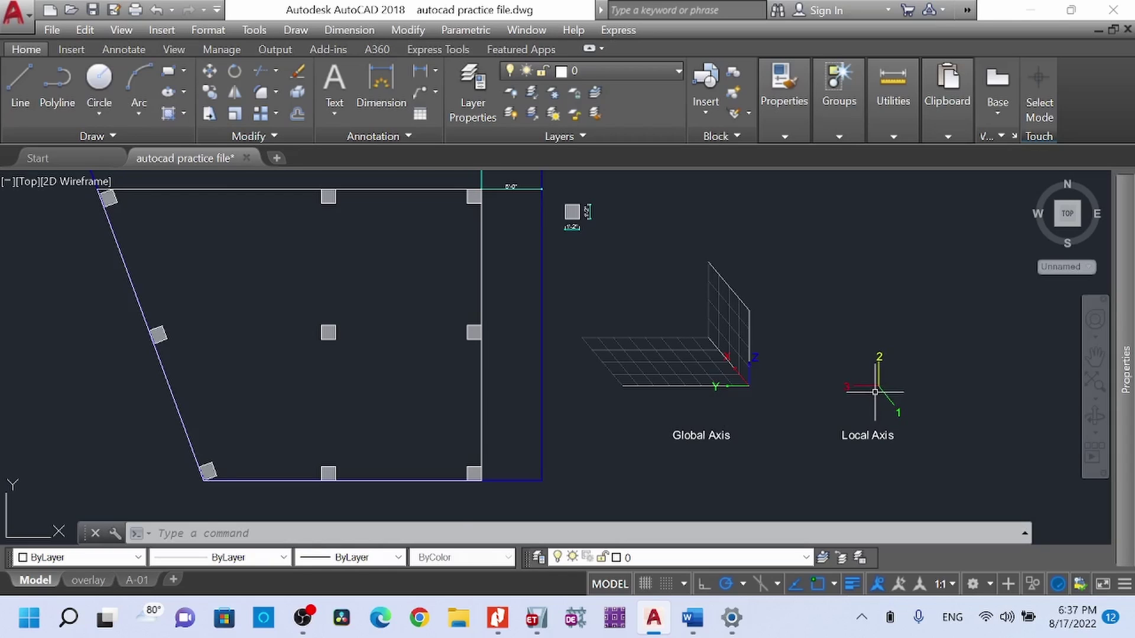
# Step: Compare the rotated corner column at the slanted side's lower end with the straight column beside it
pyautogui.scroll(3, 183, 493)
pyautogui.moveTo(296, 489); pyautogui.dragTo(323, 403, button='middle')
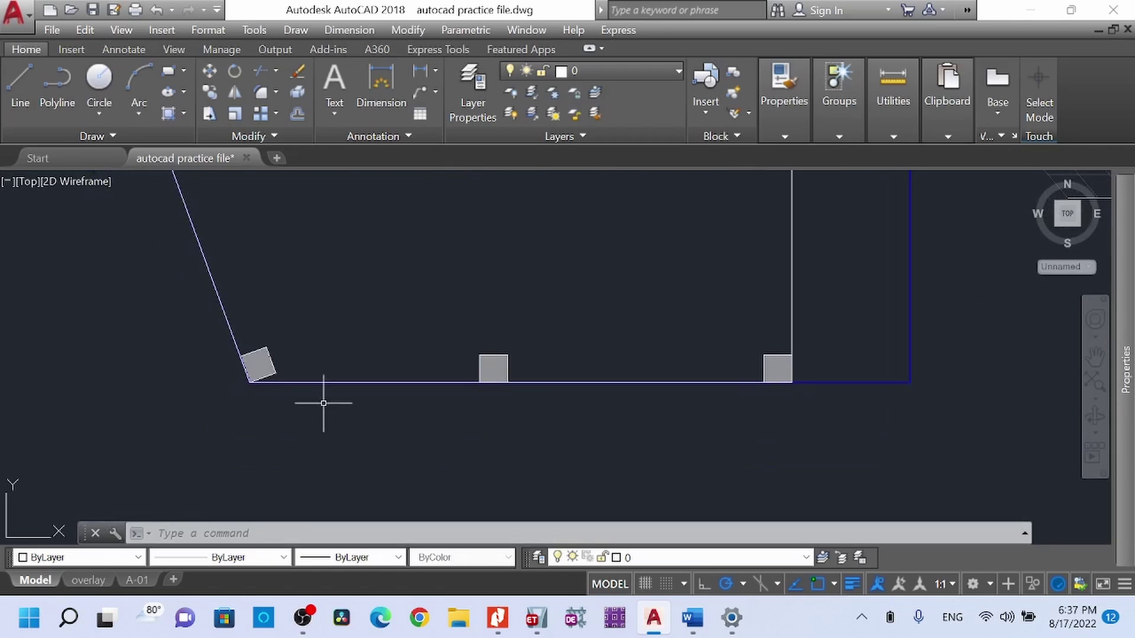
pyautogui.scroll(3, 232, 378)
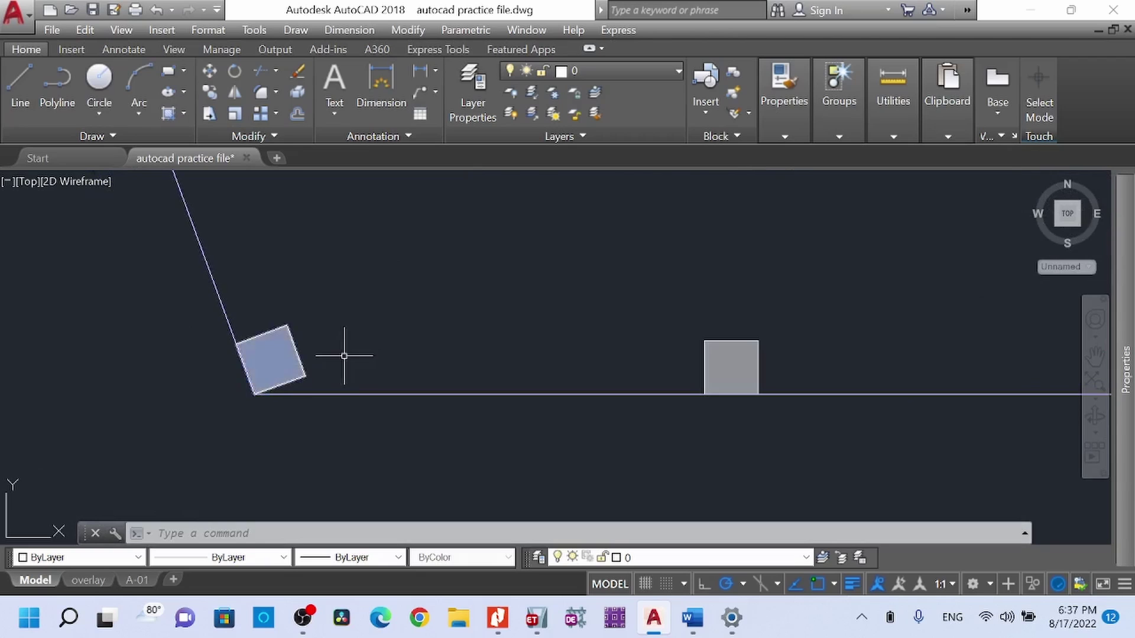
pyautogui.click(306, 341)
pyautogui.click(272, 263)
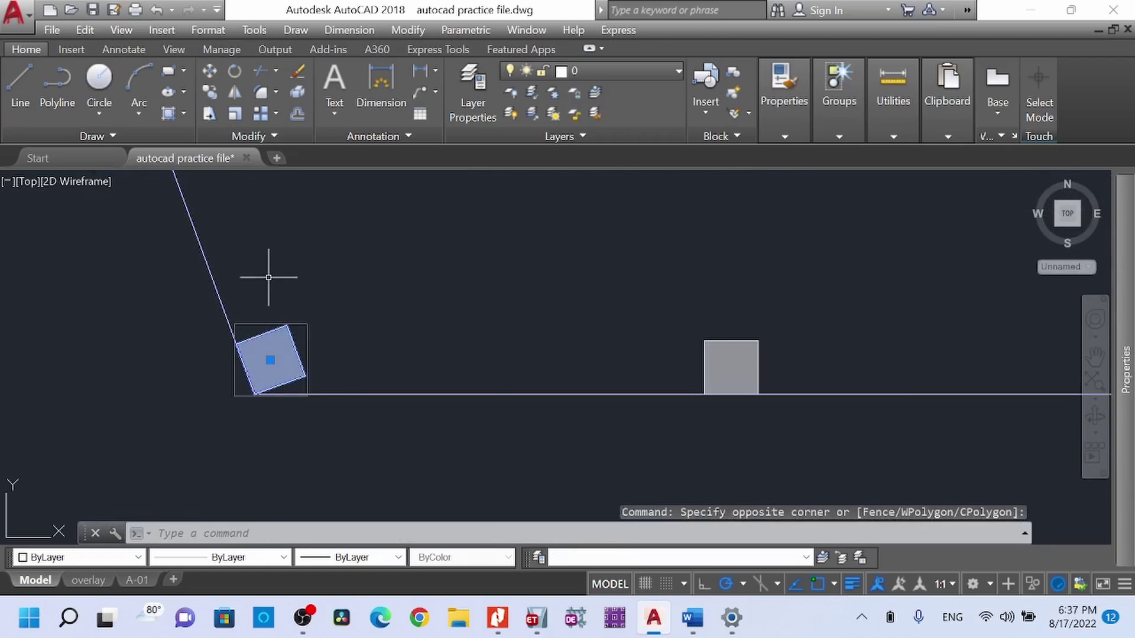
pyautogui.press('Escape')
pyautogui.click(725, 355)
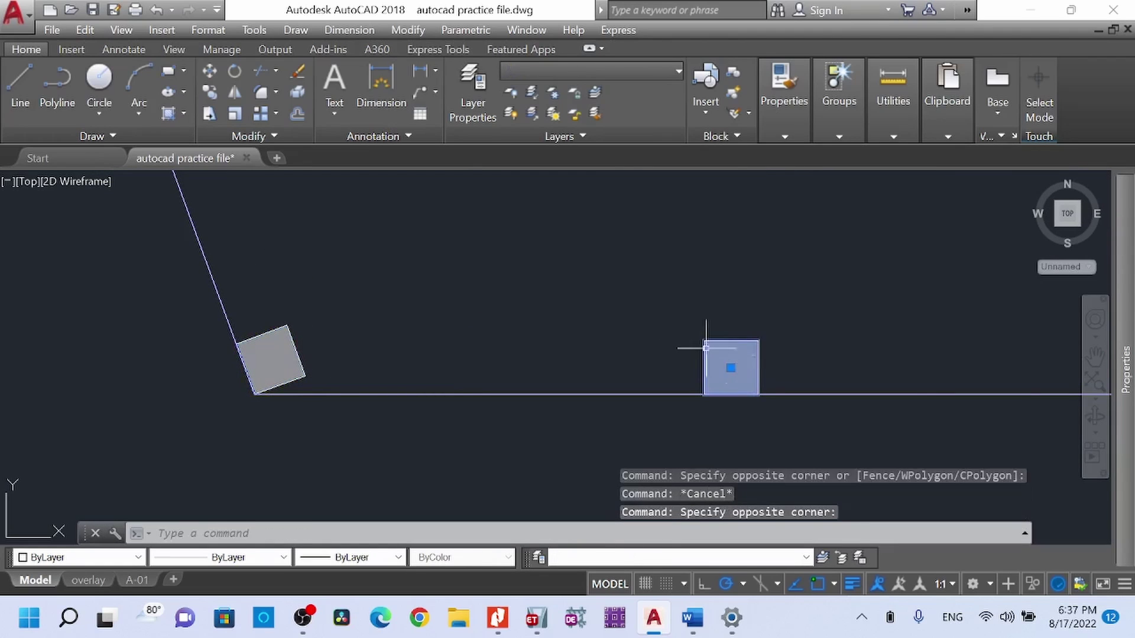
pyautogui.click(822, 361)
pyautogui.click(535, 231)
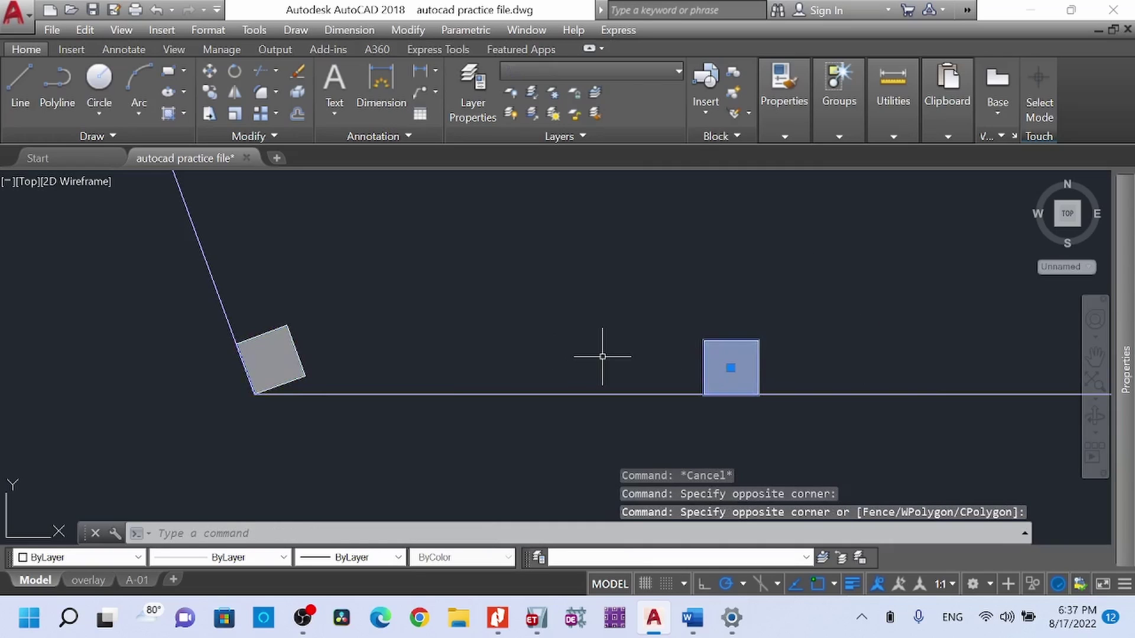
pyautogui.moveTo(602, 357); pyautogui.dragTo(456, 402, button='middle')
pyautogui.scroll(-1, 475, 390)
pyautogui.scroll(-3, 467, 390)
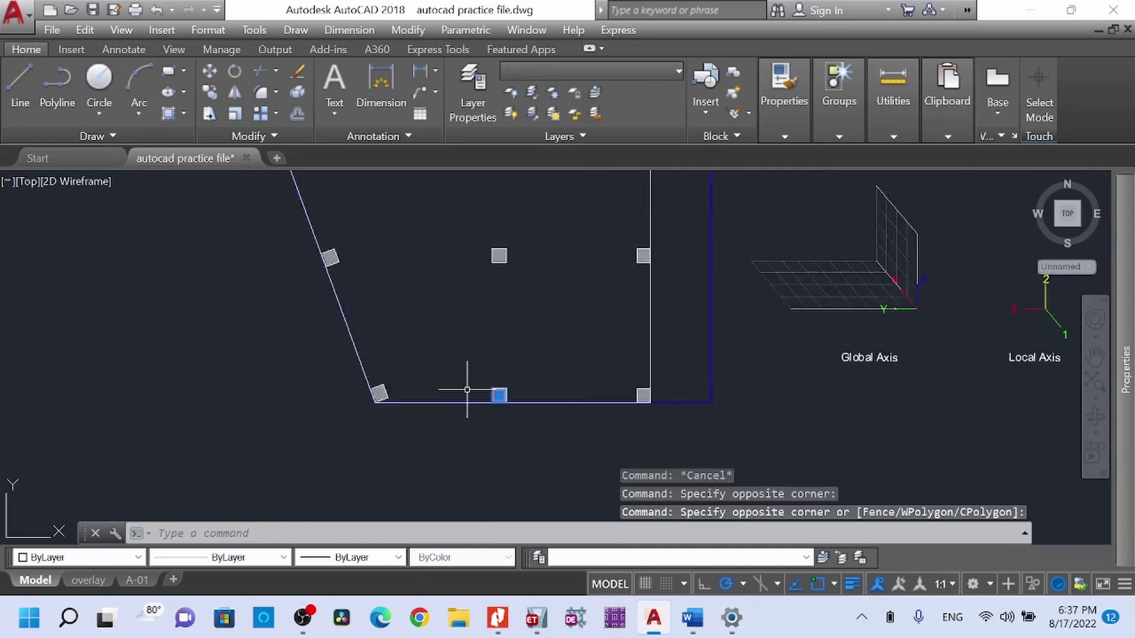
pyautogui.press('Escape')
# Step: Compare the parallel column group with the rotated columns along the slanted side, relative to the global and local axes
pyautogui.click(461, 203)
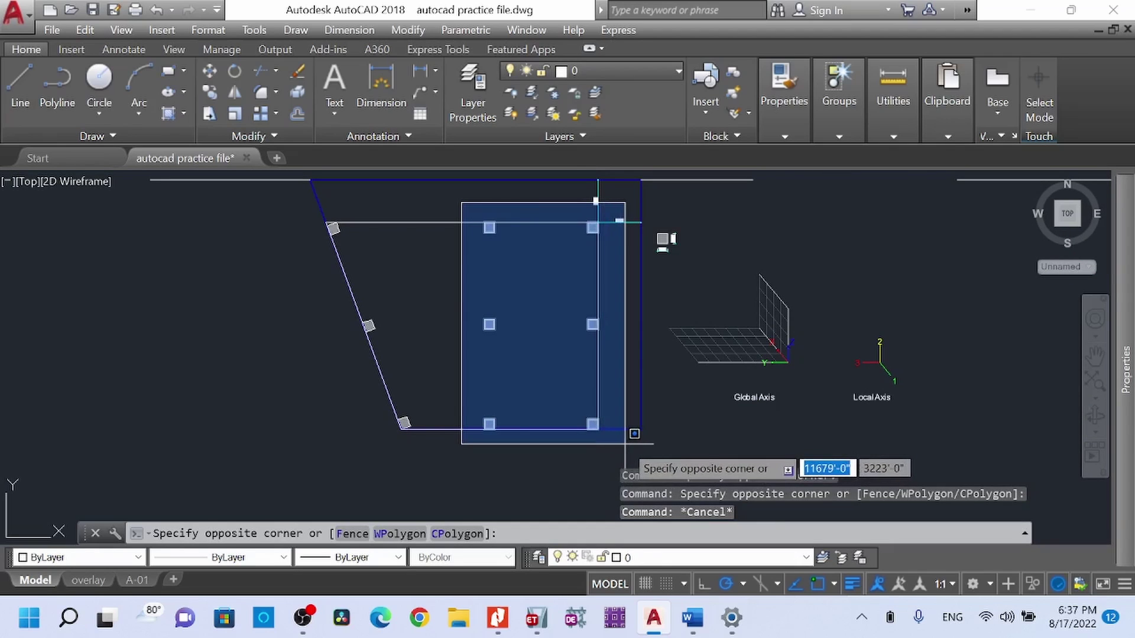
pyautogui.press('Escape')
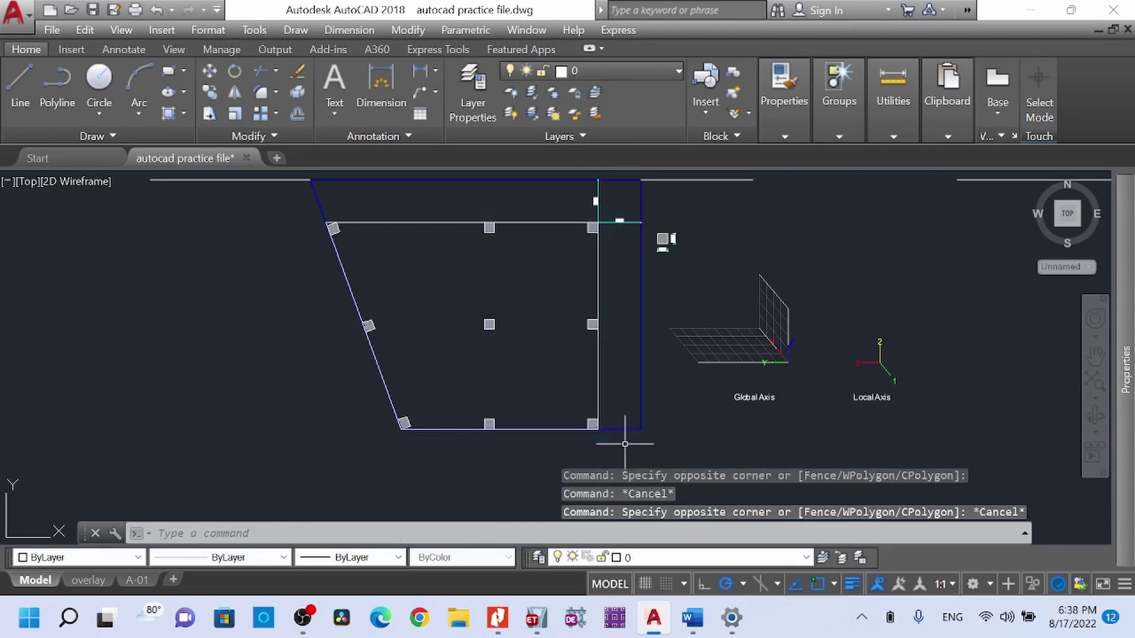
pyautogui.click(290, 194)
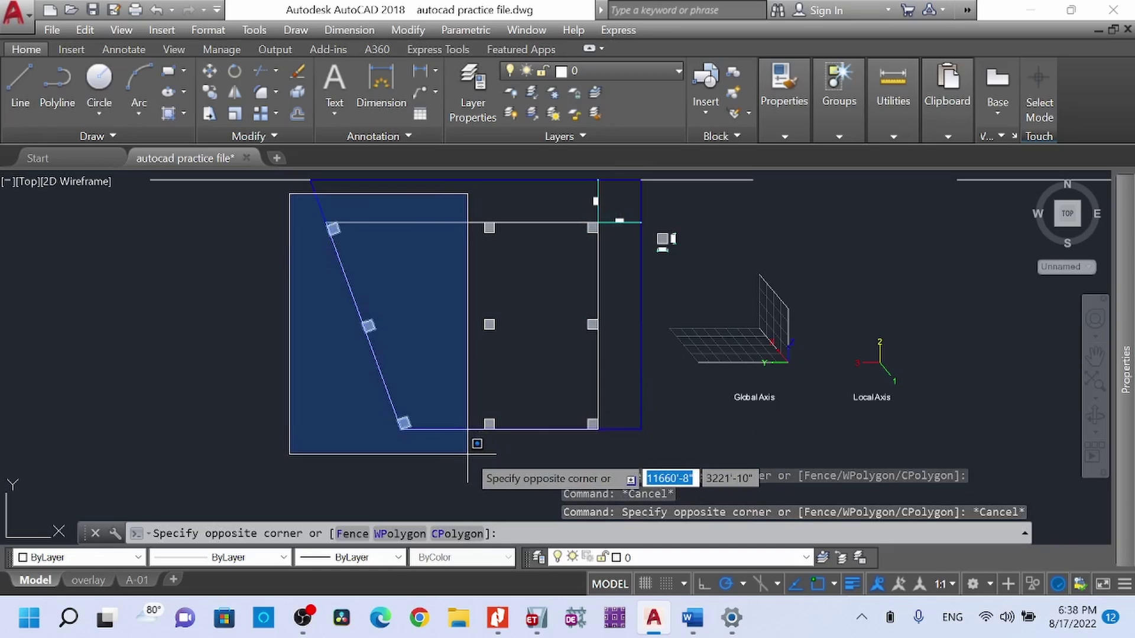
pyautogui.press('Escape')
pyautogui.scroll(3, 395, 410)
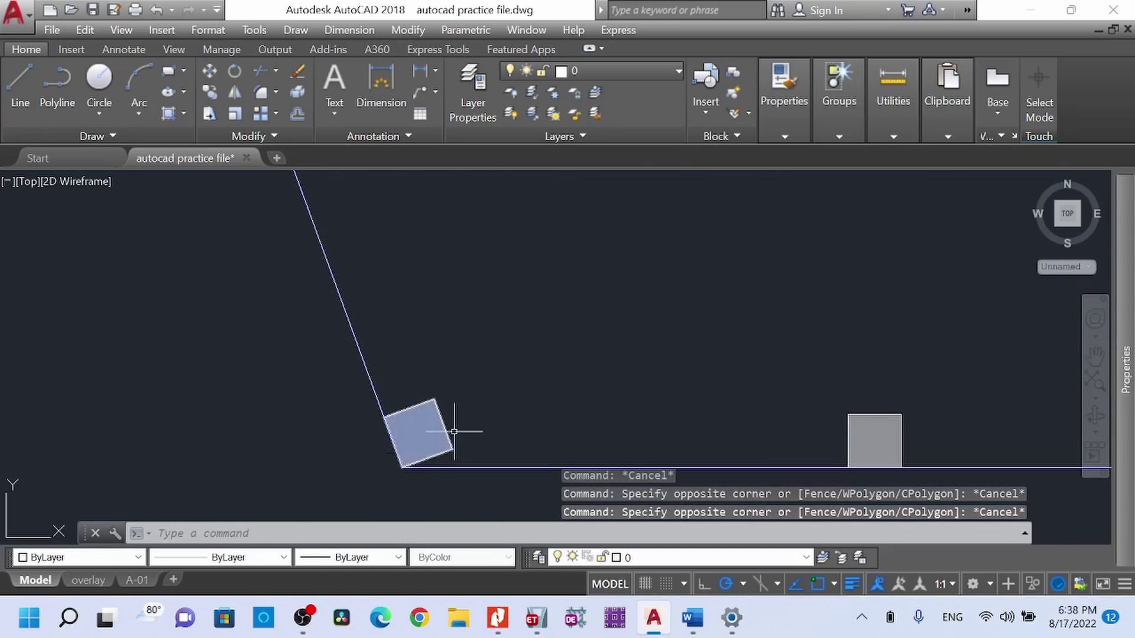
pyautogui.scroll(-2, 414, 421)
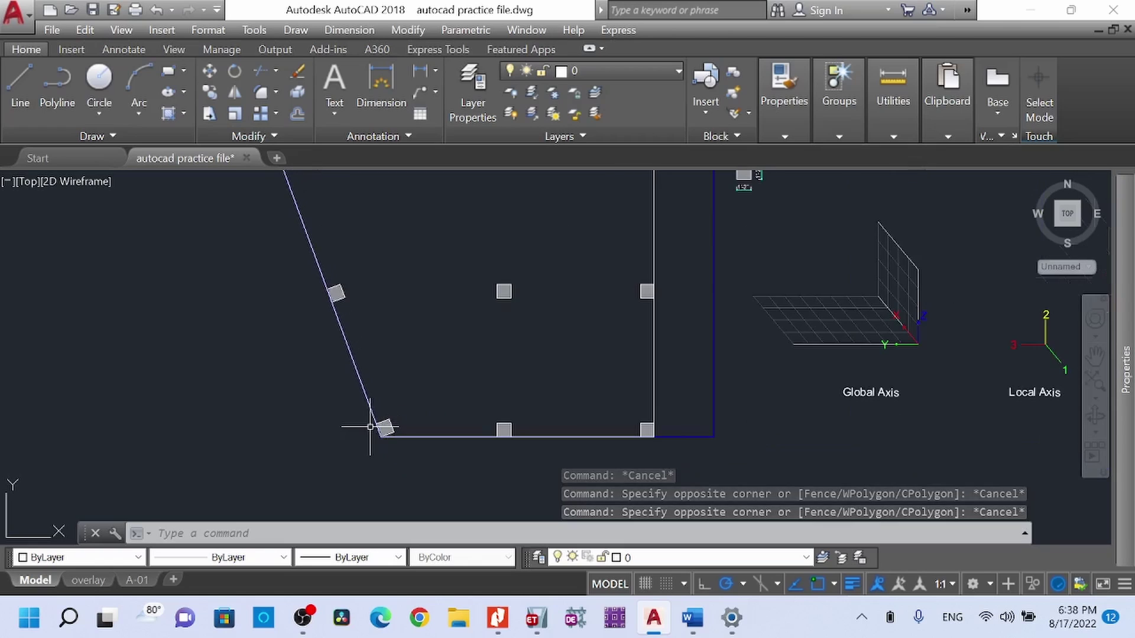
pyautogui.scroll(2, 384, 425)
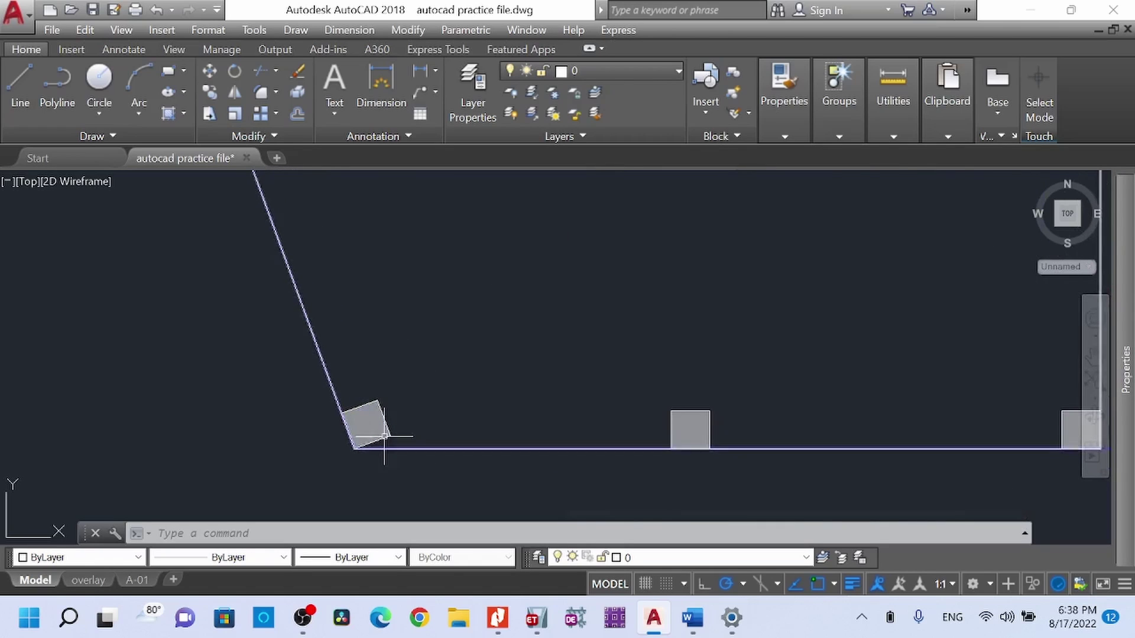
pyautogui.scroll(-3, 328, 397)
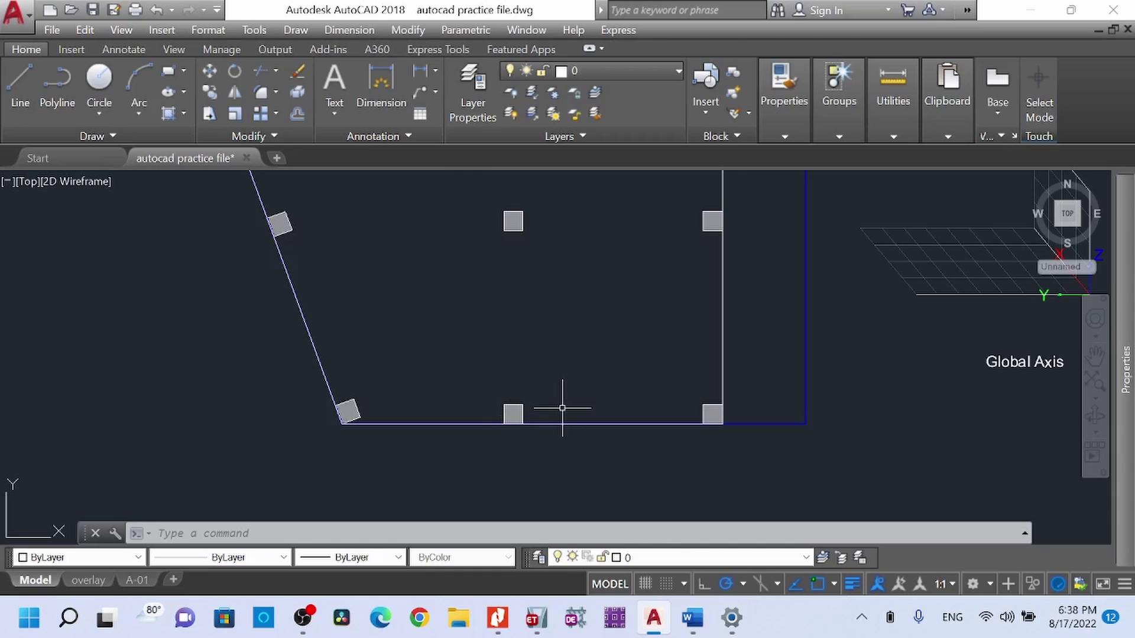
pyautogui.scroll(-3, 566, 408)
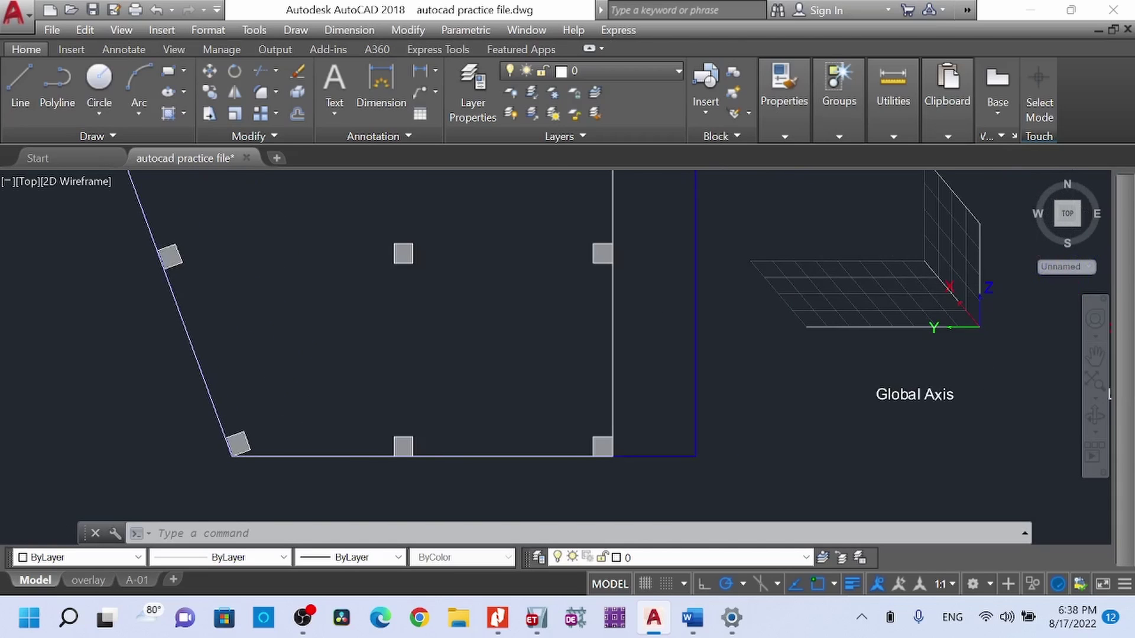
pyautogui.moveTo(898, 418); pyautogui.dragTo(813, 423, button='middle')
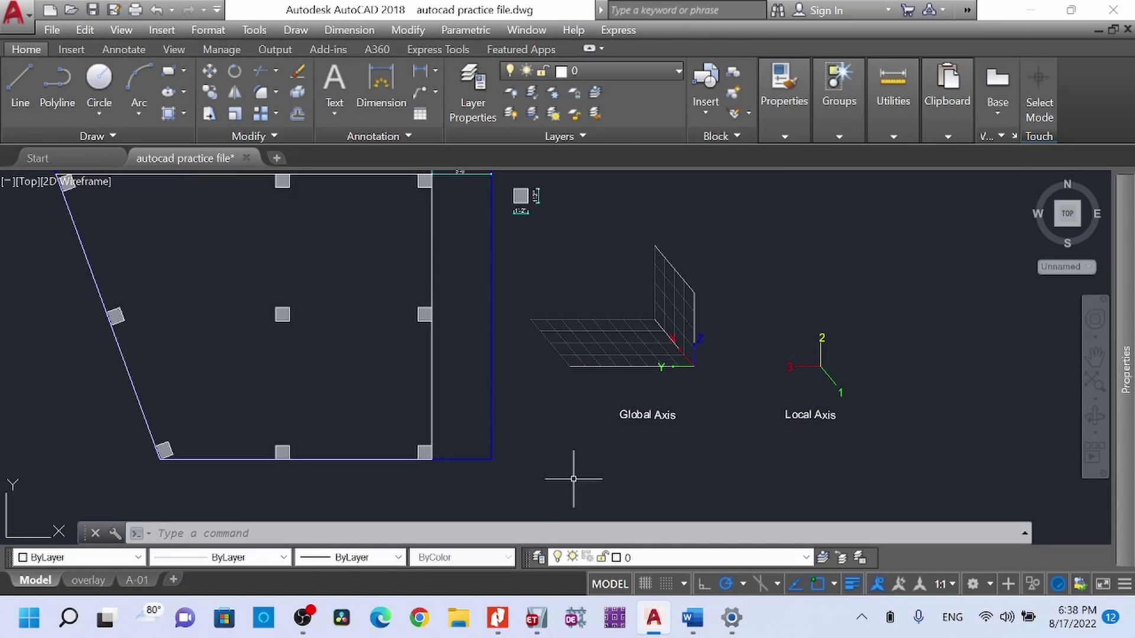
# Step: Switch to ETABS and close the load combination definition without adding a combination
pyautogui.click(542, 622)
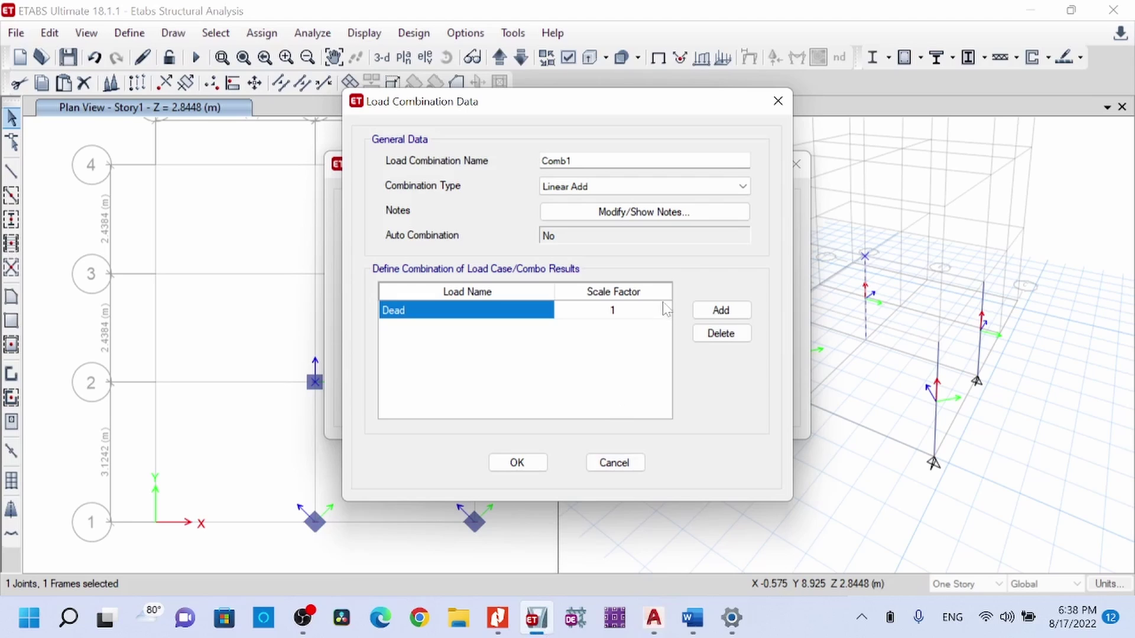
pyautogui.click(778, 101)
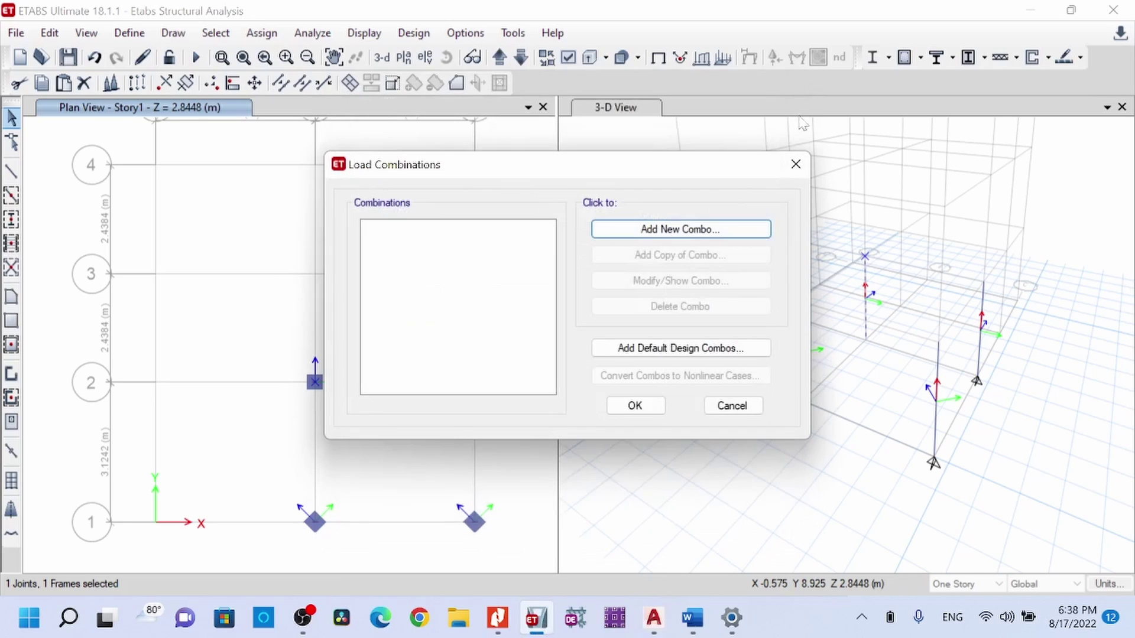
pyautogui.click(795, 163)
# Step: Compare the local axes of the straight columns on grid line 2 with the rotated columns on grid line 1
pyautogui.moveTo(461, 430); pyautogui.dragTo(466, 370, button='middle')
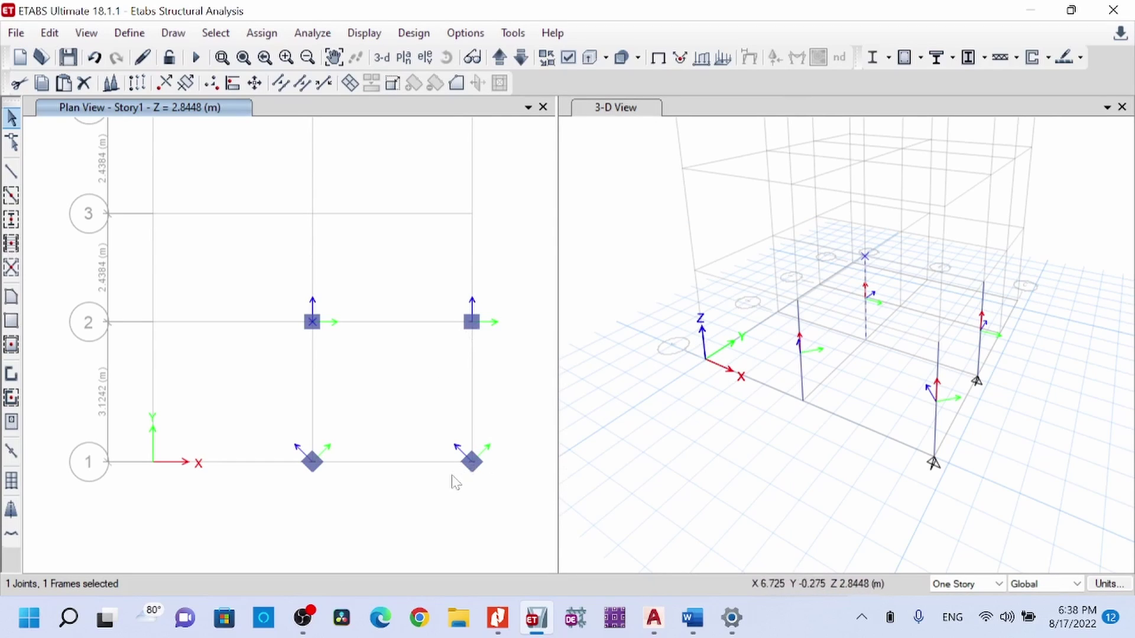
pyautogui.scroll(3, 467, 476)
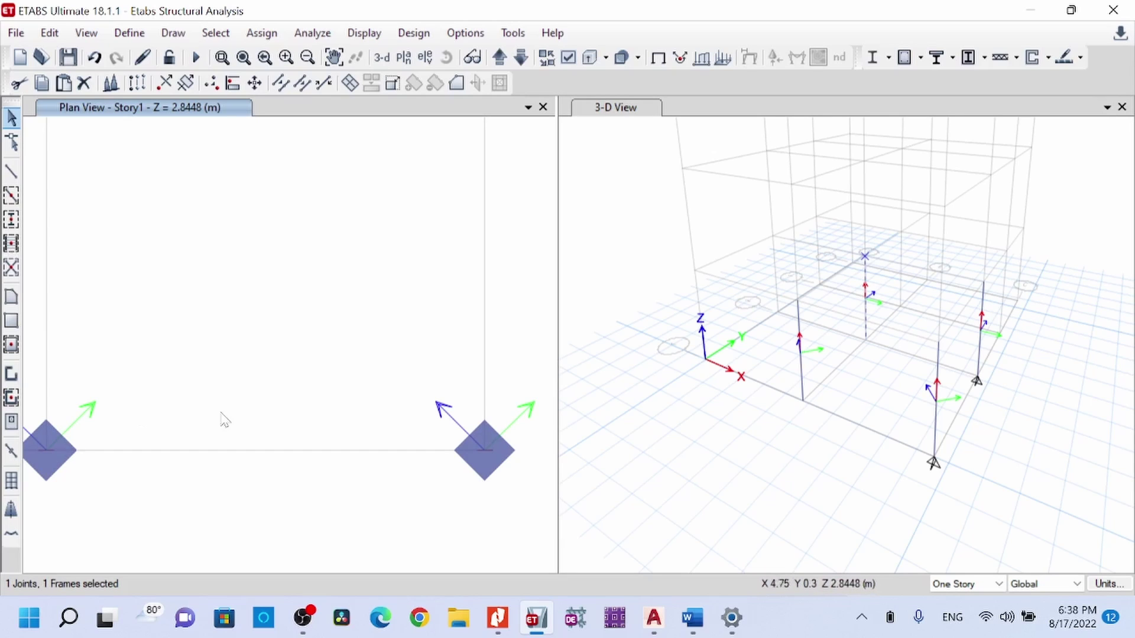
pyautogui.scroll(-3, 329, 426)
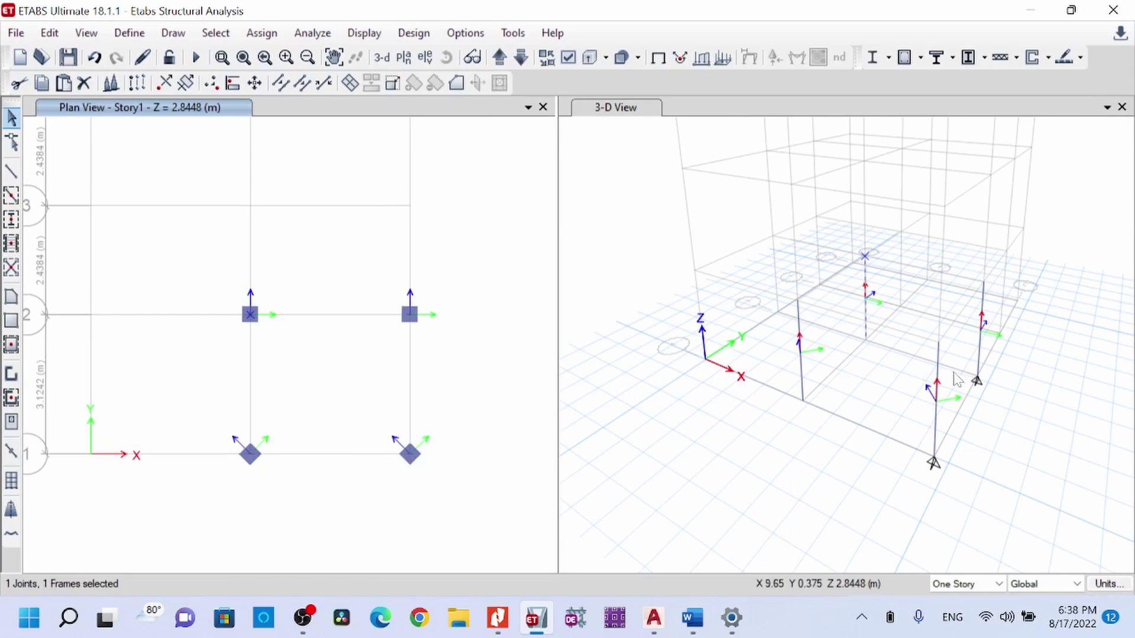
pyautogui.scroll(2, 934, 463)
pyautogui.scroll(2, 950, 409)
pyautogui.moveTo(950, 409); pyautogui.dragTo(911, 407, button='middle')
pyautogui.moveTo(344, 240); pyautogui.dragTo(461, 540)
pyautogui.moveTo(329, 228); pyautogui.dragTo(487, 535)
pyautogui.hotkey('ctrl', 'q')
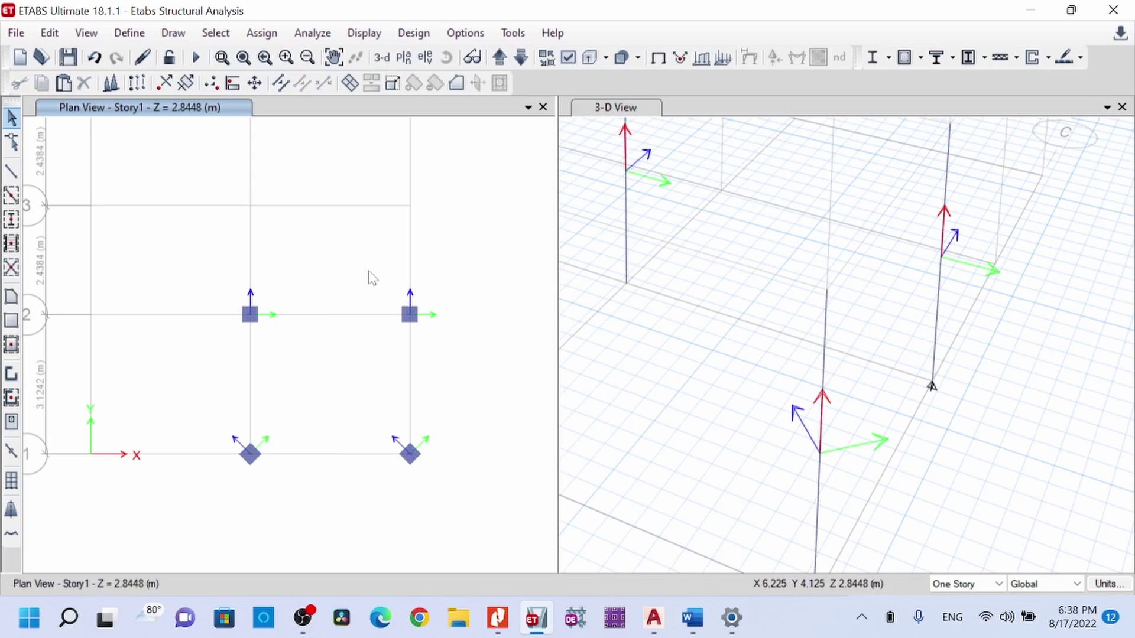
pyautogui.moveTo(335, 266); pyautogui.dragTo(504, 526)
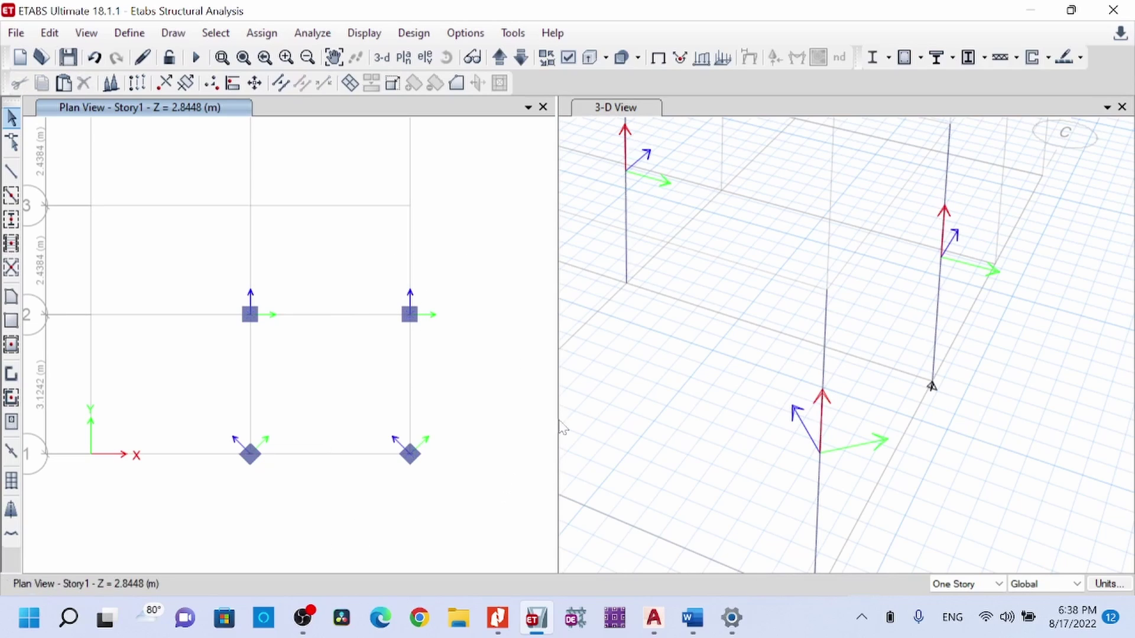
# Step: Examine the local axes of the rotated corner column in the 3-D view
pyautogui.moveTo(890, 375); pyautogui.dragTo(881, 337, button='middle')
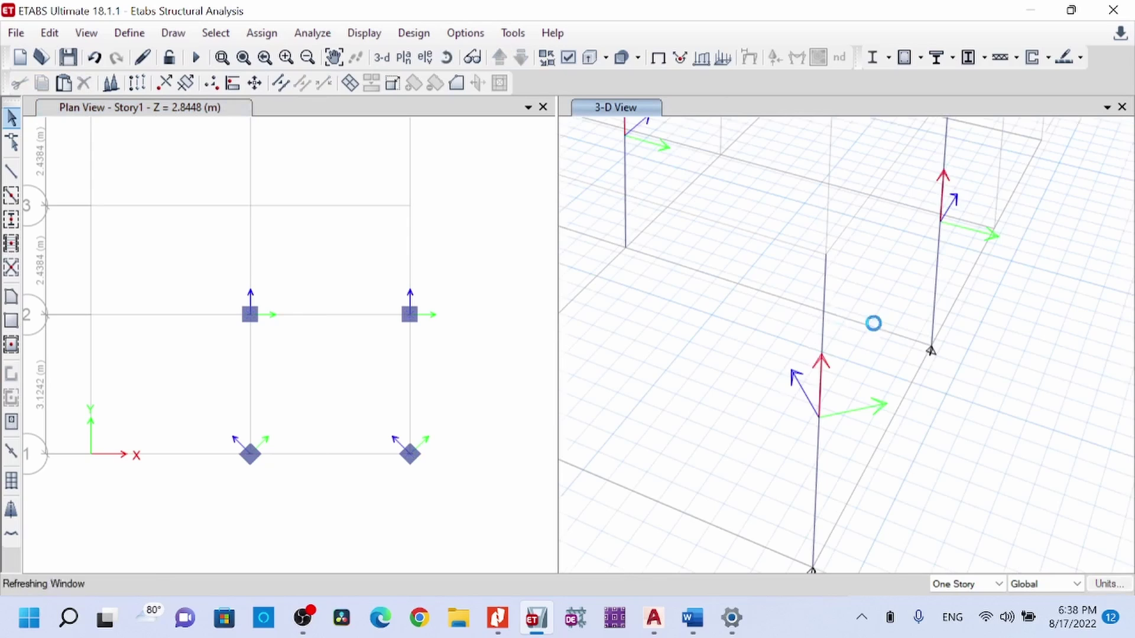
pyautogui.scroll(-4, 877, 385)
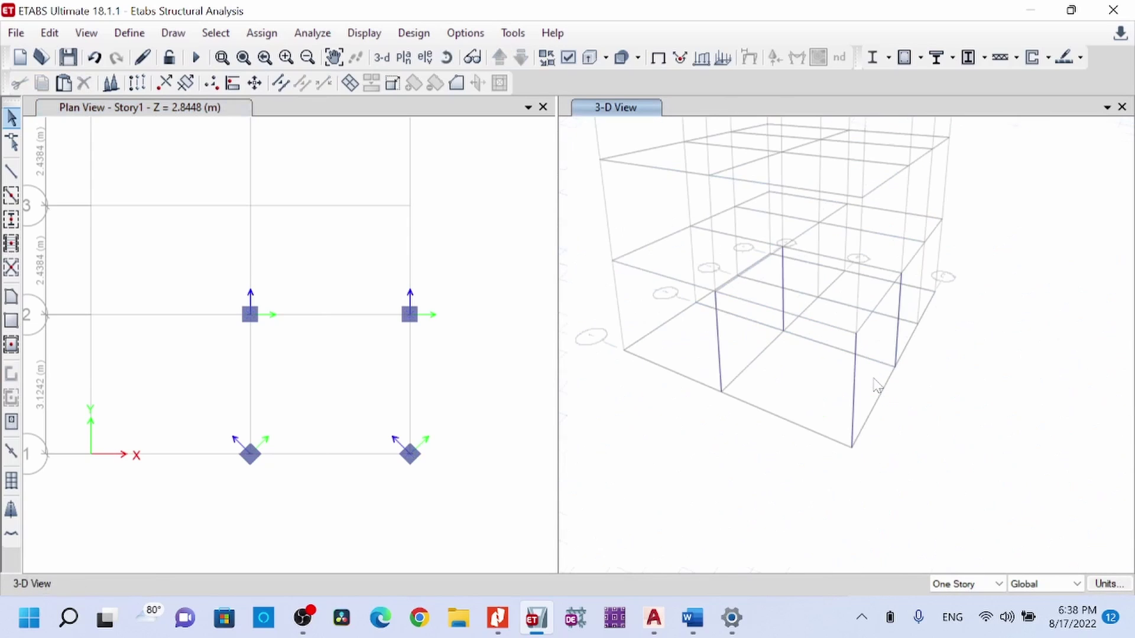
pyautogui.scroll(5, 868, 380)
pyautogui.scroll(-1, 875, 436)
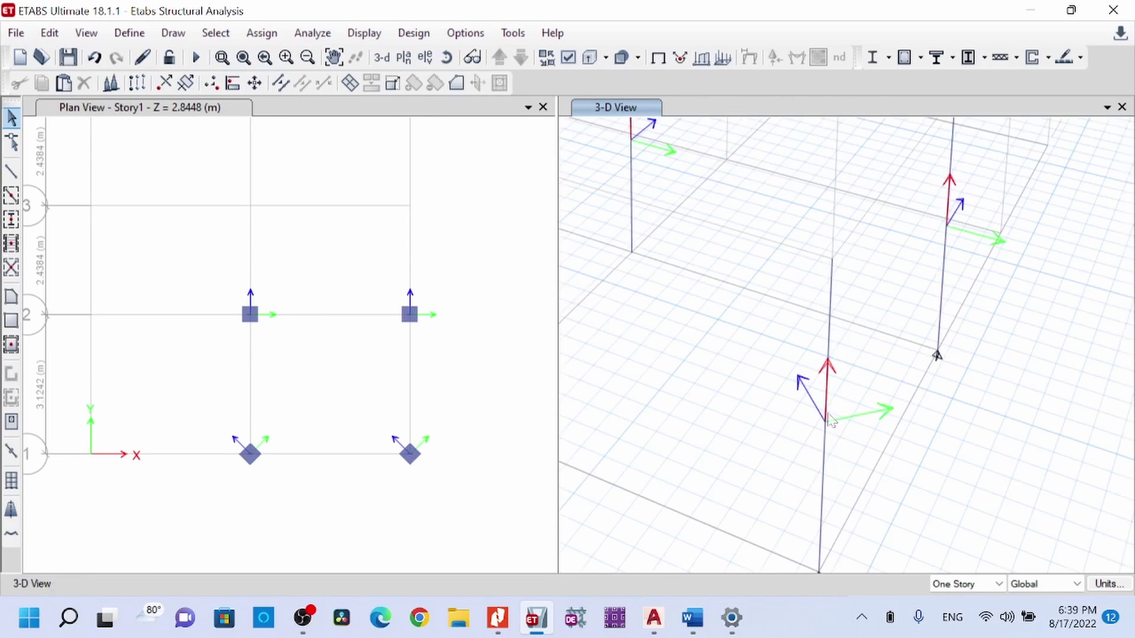
pyautogui.moveTo(820, 385); pyautogui.dragTo(825, 418, button='middle')
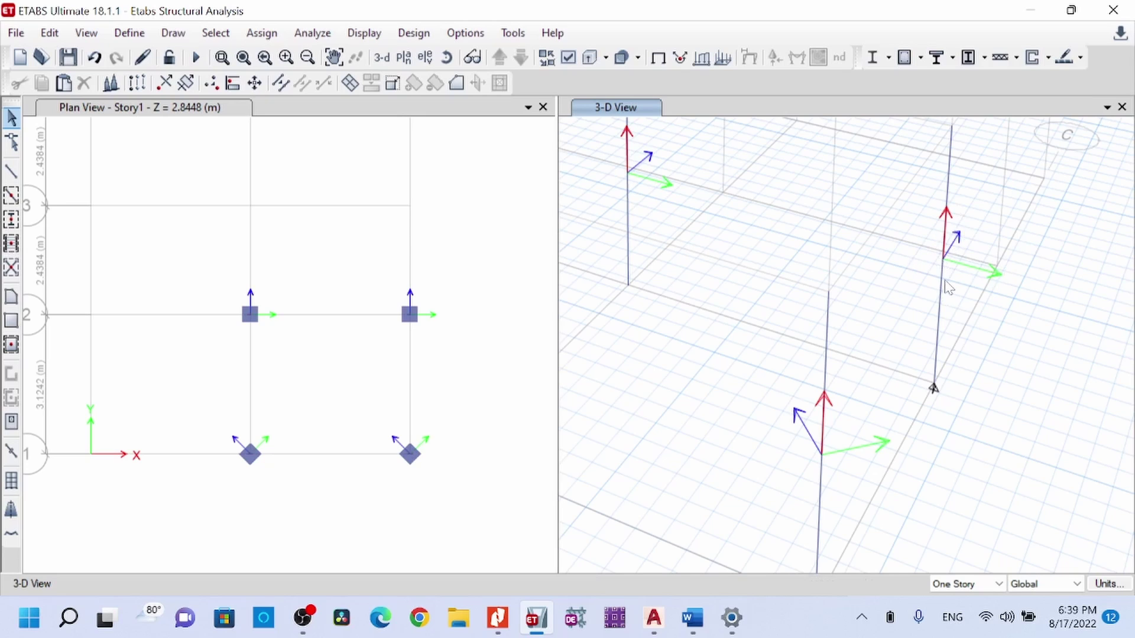
# Step: Compare all four columns' local axes with the global X, Y and Z axes in the 3-D view
pyautogui.scroll(-3, 943, 288)
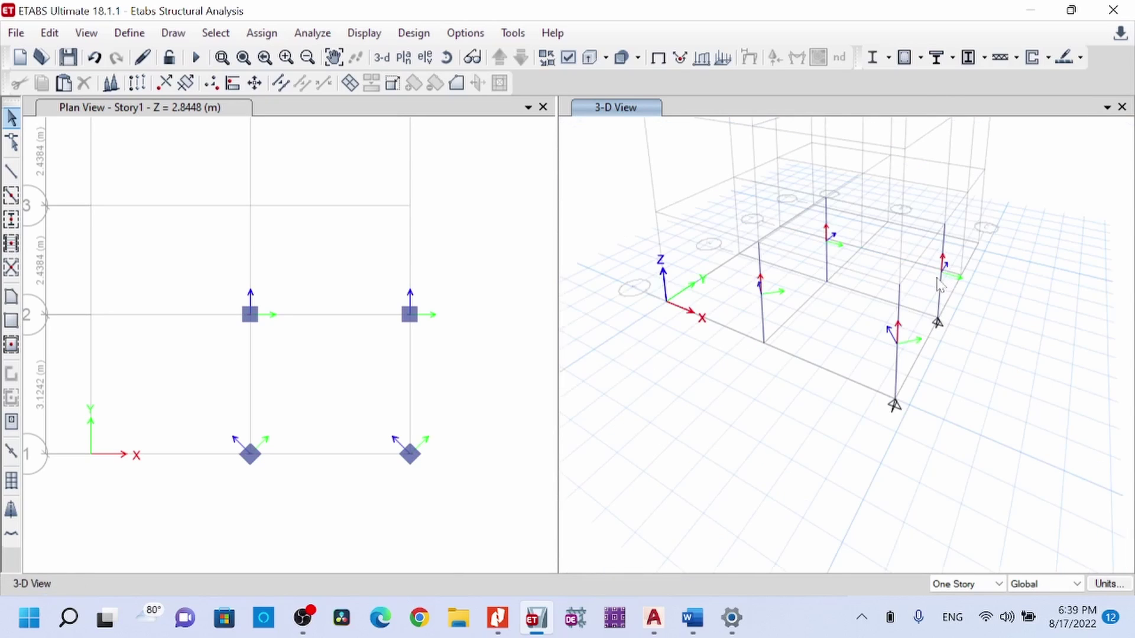
pyautogui.scroll(3, 940, 278)
pyautogui.moveTo(897, 399); pyautogui.dragTo(936, 403, button='middle')
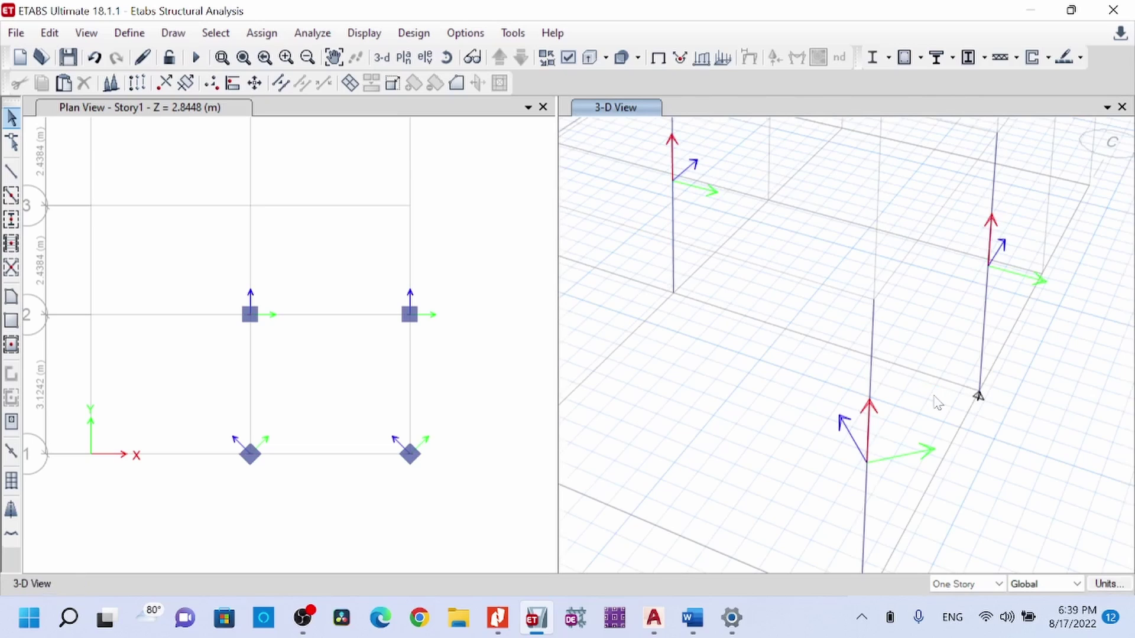
pyautogui.scroll(-3, 938, 404)
pyautogui.scroll(4, 824, 405)
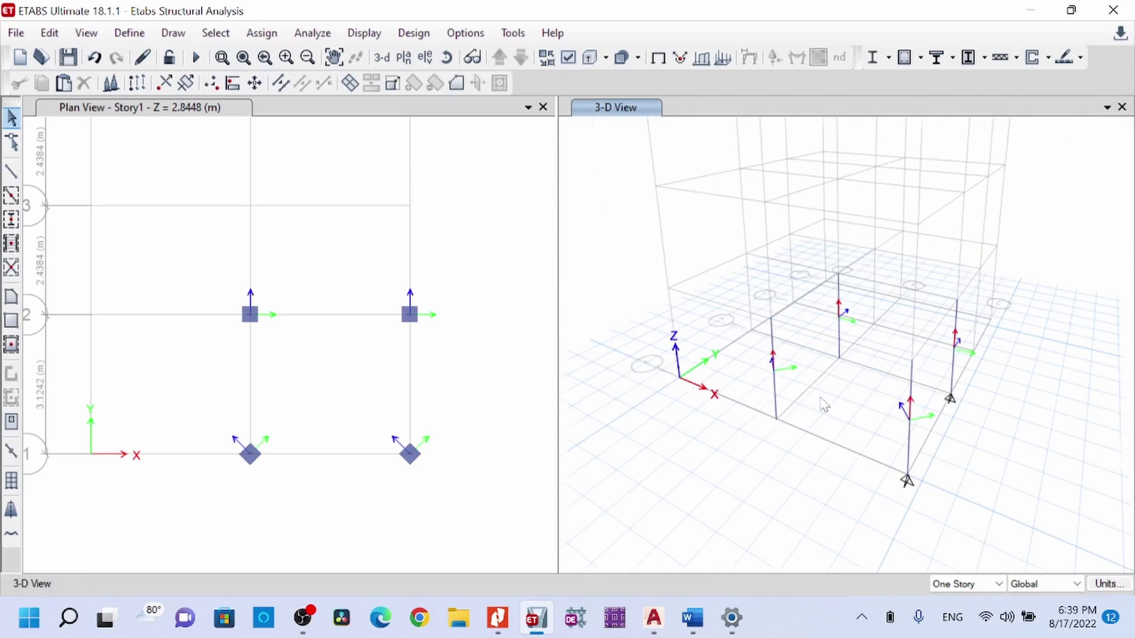
pyautogui.scroll(-3, 800, 406)
pyautogui.scroll(3, 792, 400)
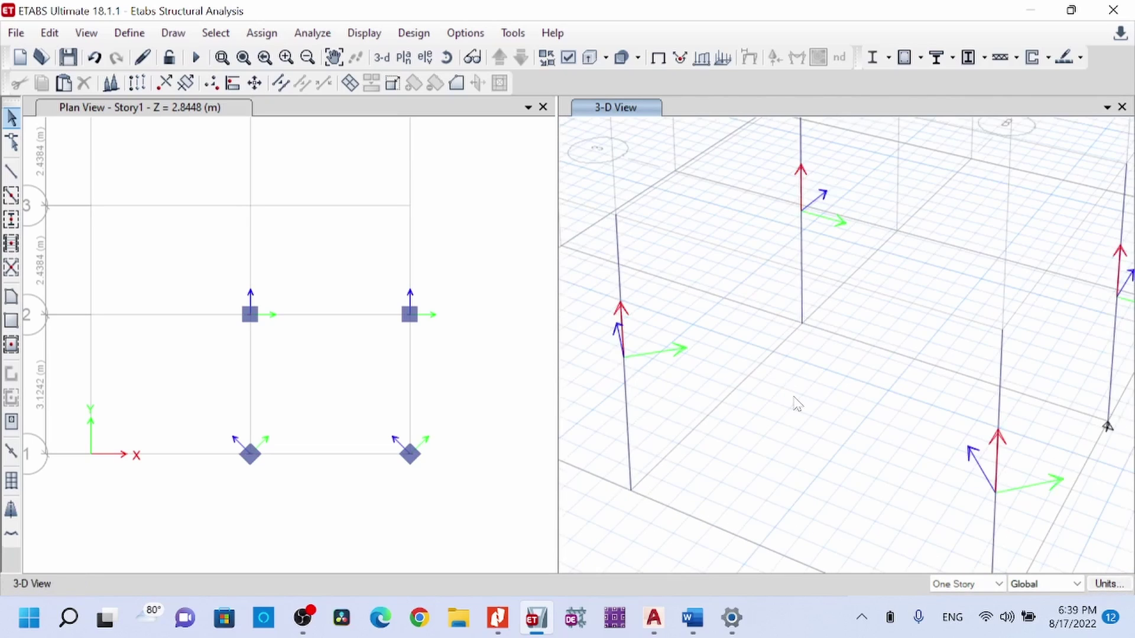
pyautogui.scroll(-3, 792, 400)
pyautogui.scroll(3, 822, 406)
pyautogui.scroll(-3, 818, 406)
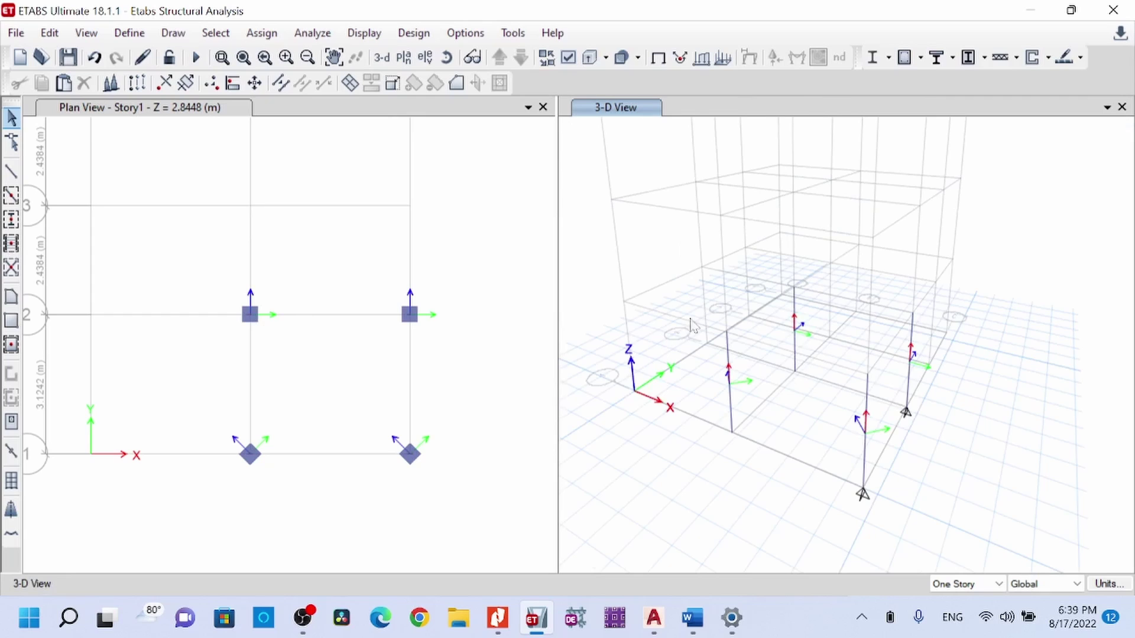
# Step: Open the object assignment display options for the 3-D view and move the dialog clear of the model
pyautogui.click(568, 57)
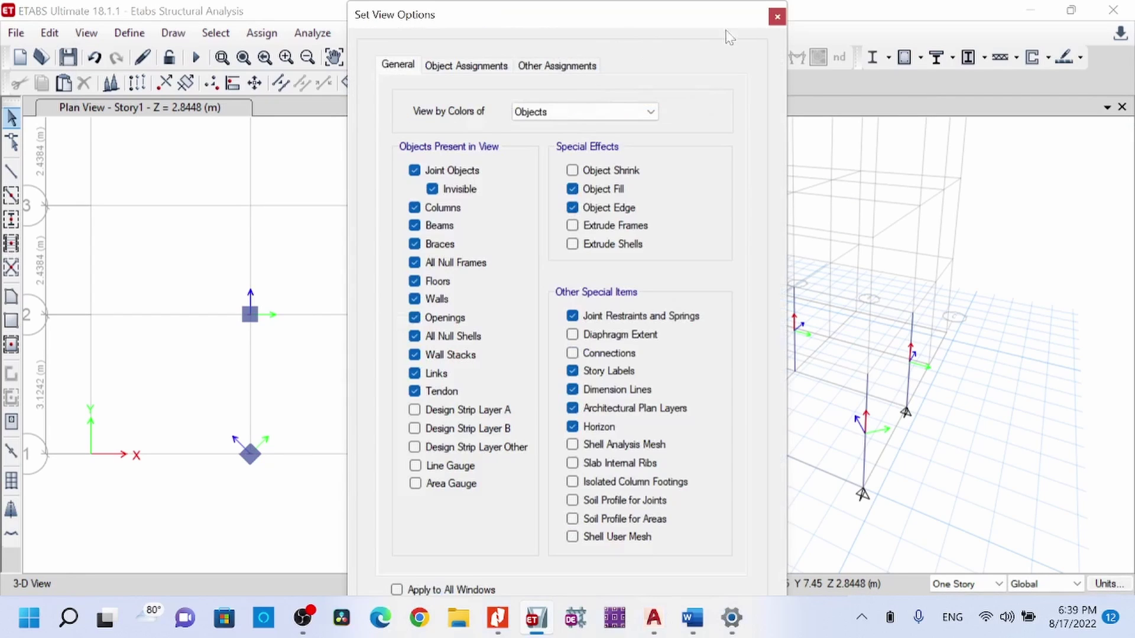
pyautogui.click(778, 22)
pyautogui.click(86, 33)
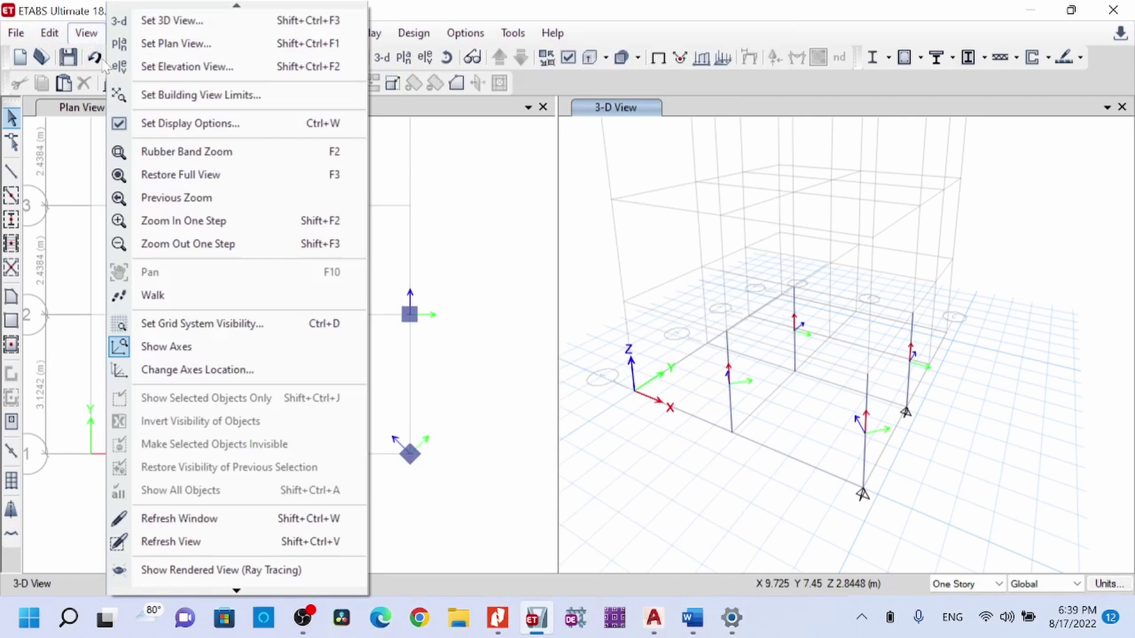
pyautogui.click(175, 124)
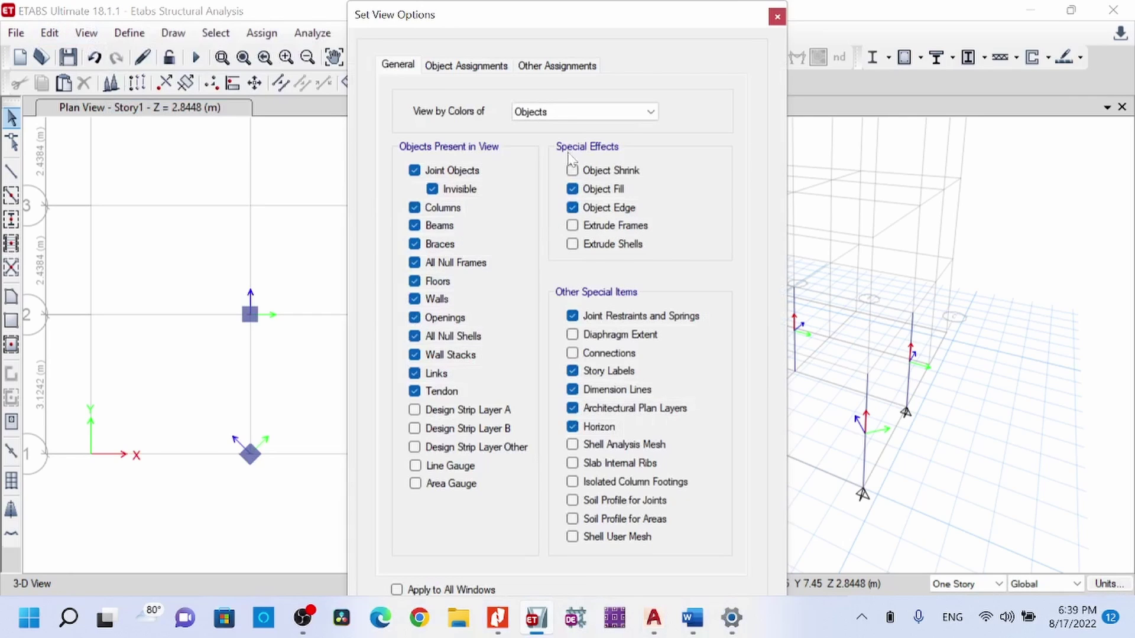
pyautogui.click(460, 64)
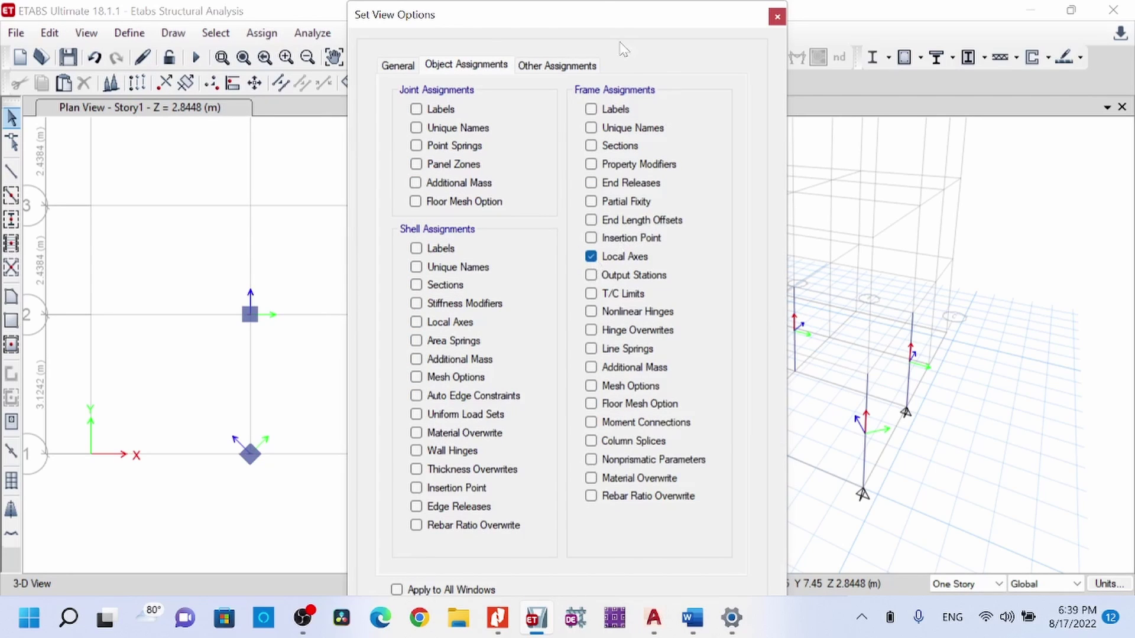
pyautogui.moveTo(616, 20); pyautogui.dragTo(317, 21)
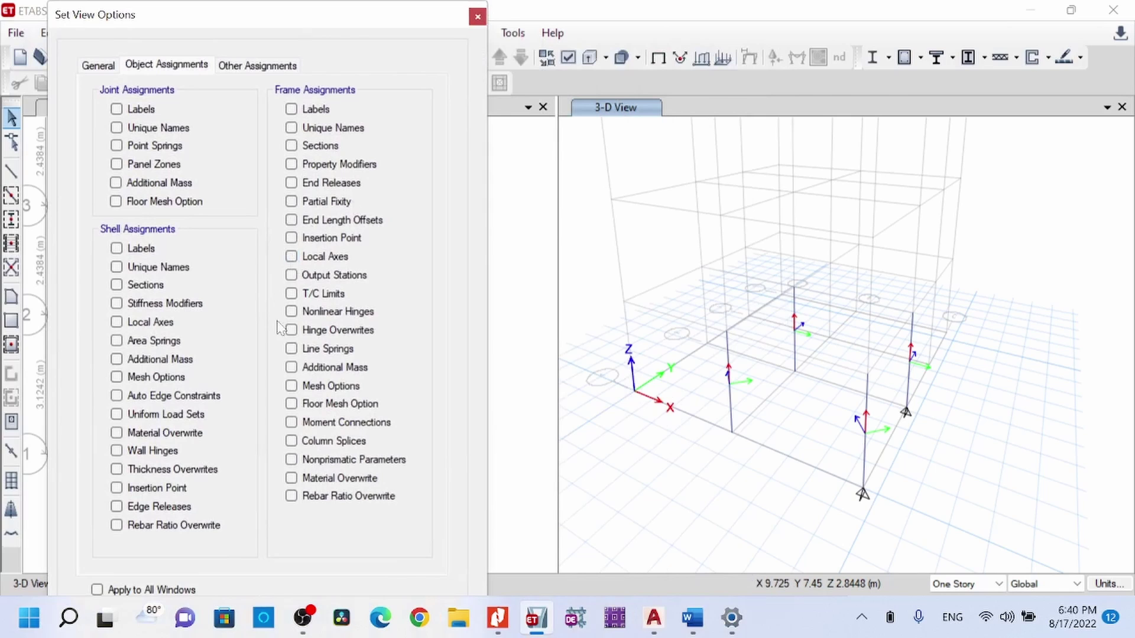
# Step: Set the Windows display scale to 125% and return to ETABS
pyautogui.click(731, 618)
pyautogui.click(1041, 282)
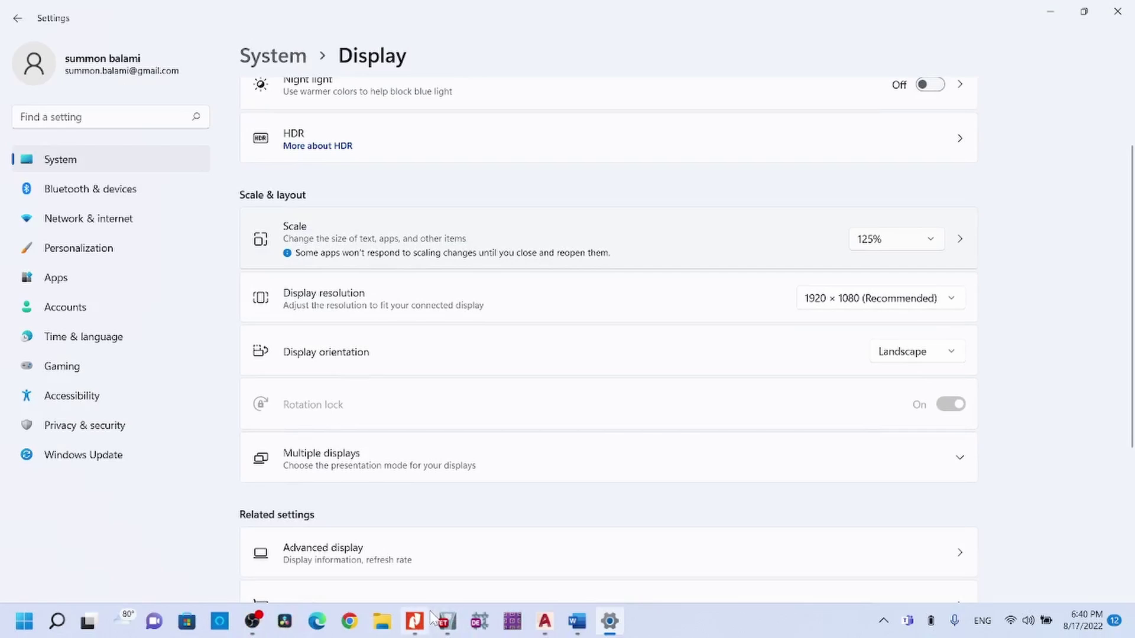
pyautogui.click(446, 621)
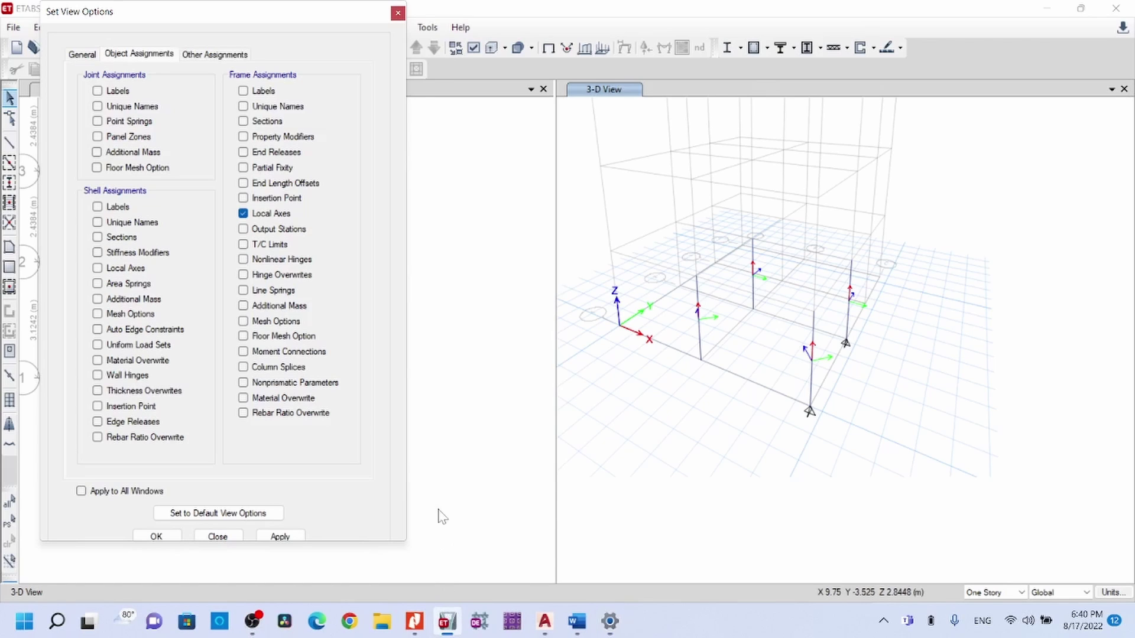
# Step: Hide the frame local axes in the 3-D view
pyautogui.click(280, 537)
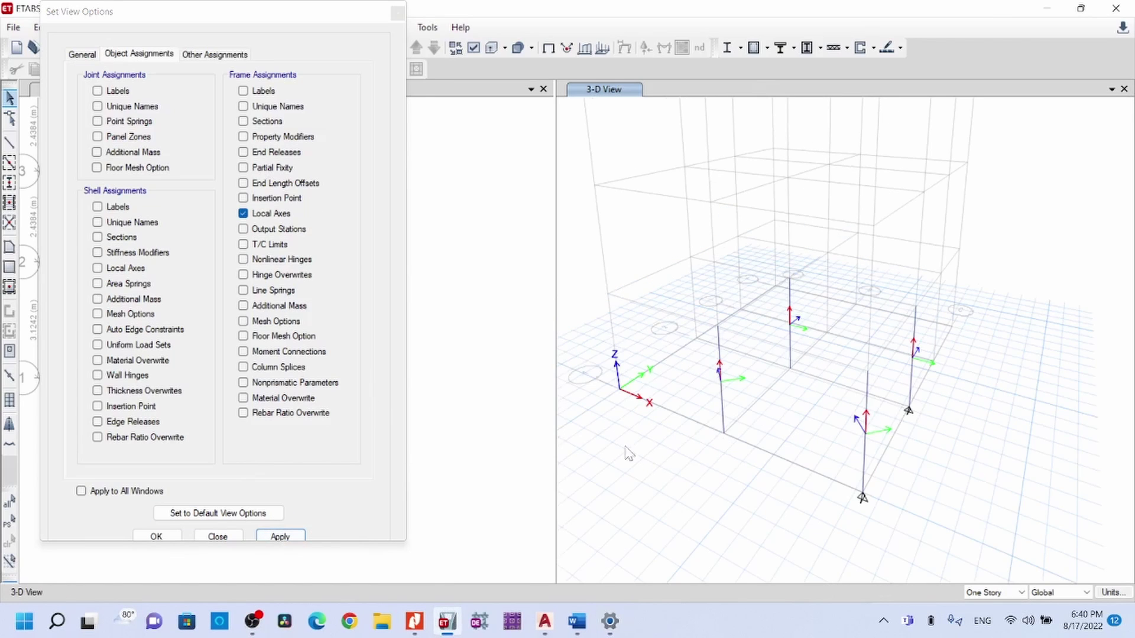
pyautogui.click(243, 214)
pyautogui.click(282, 536)
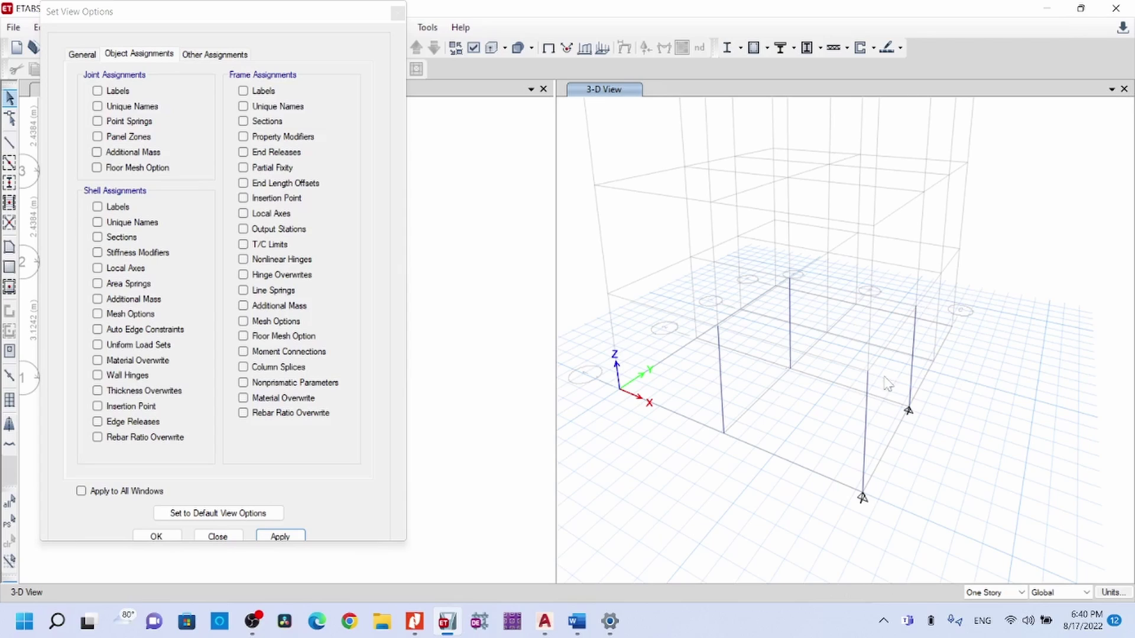
# Step: Show the frame local axes in the 3-D view and accept the view options
pyautogui.click(247, 217)
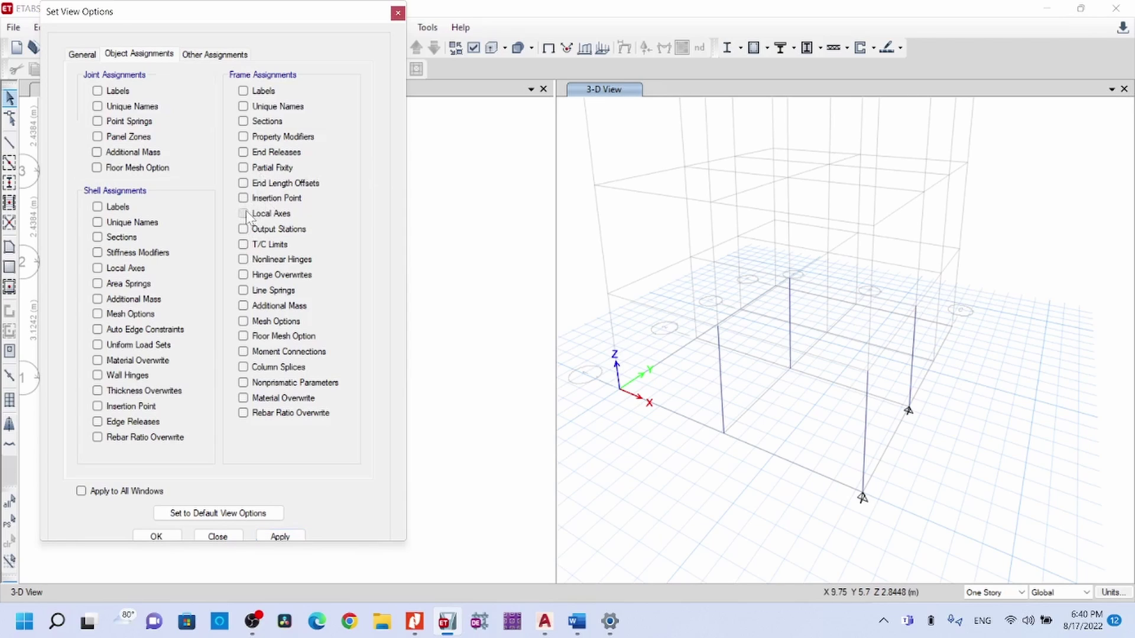
pyautogui.click(280, 536)
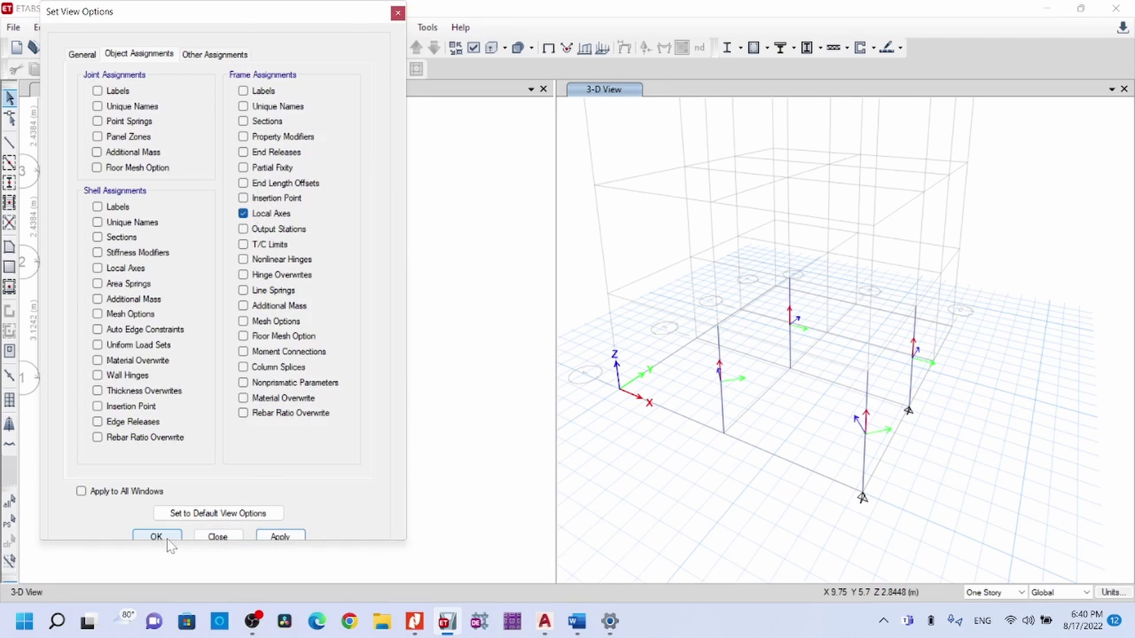
pyautogui.click(156, 536)
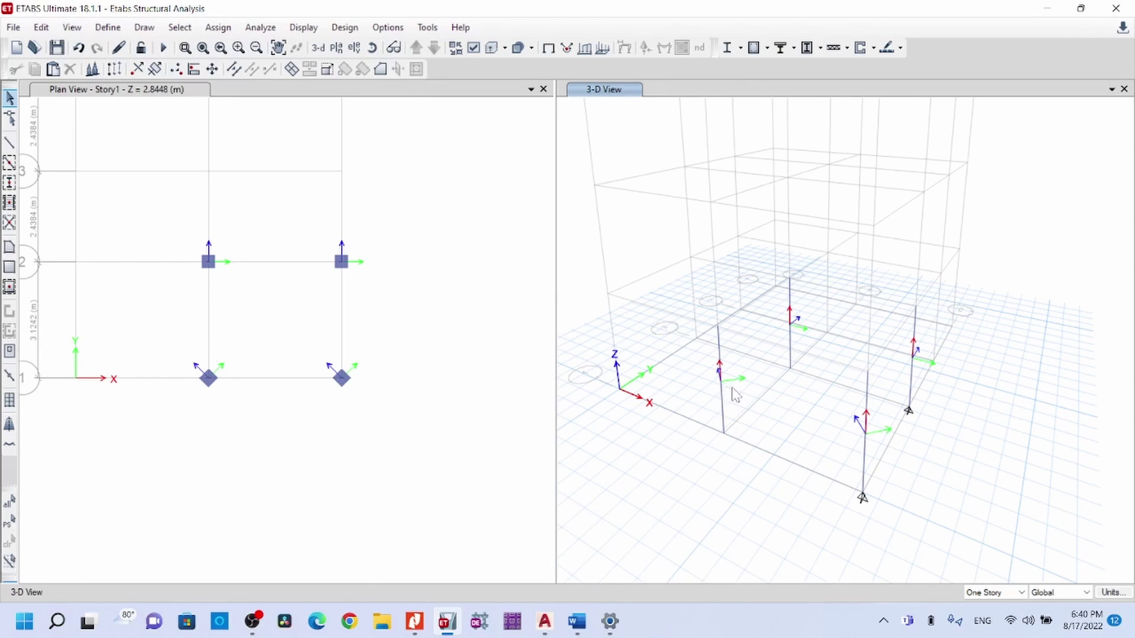
# Step: Draw a C-14"X14" column at a 0-degree angle where grid line 3 crosses the vertical grid line through the origin
pyautogui.moveTo(735, 395); pyautogui.dragTo(755, 380, button='middle')
pyautogui.scroll(1, 398, 322)
pyautogui.moveTo(398, 321); pyautogui.dragTo(557, 436, button='middle')
pyautogui.moveTo(433, 400); pyautogui.dragTo(469, 403, button='middle')
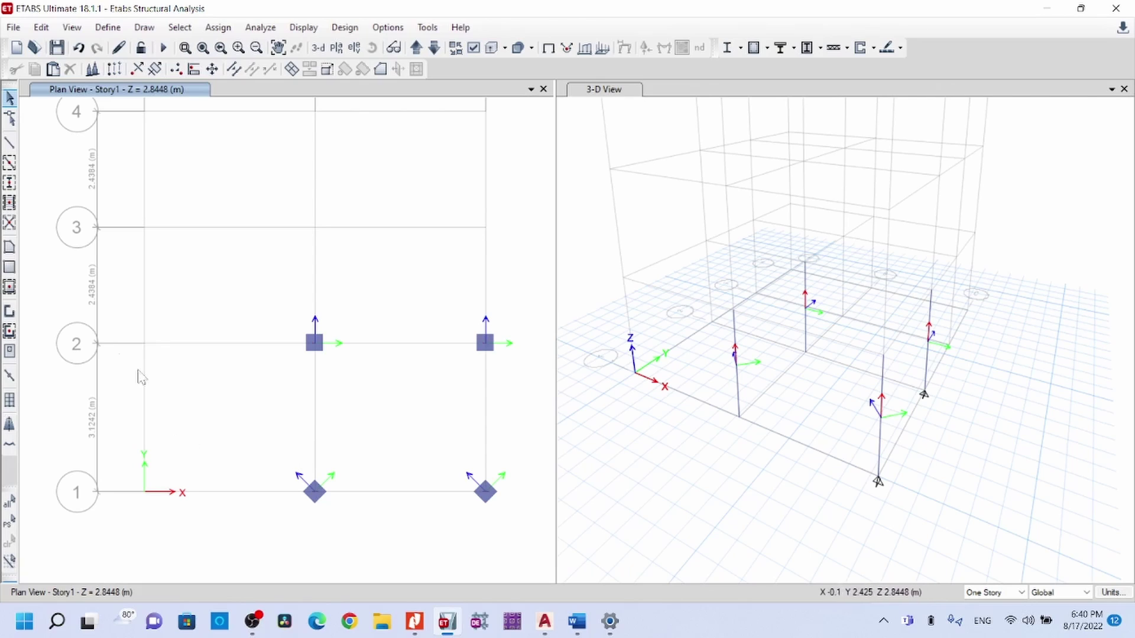
pyautogui.click(9, 182)
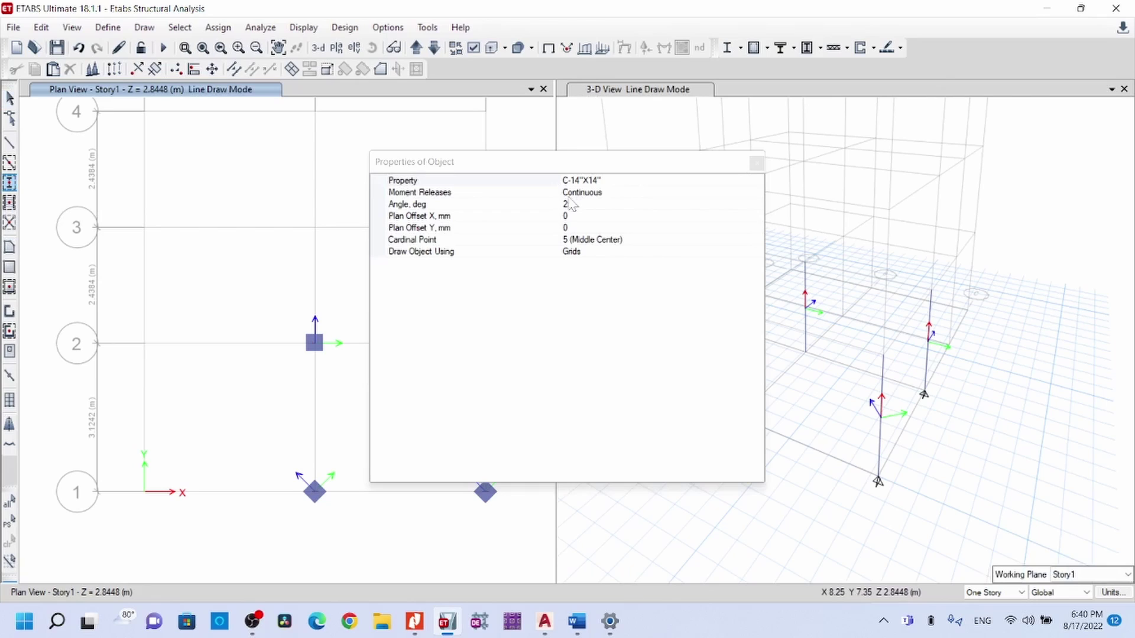
pyautogui.click(585, 206)
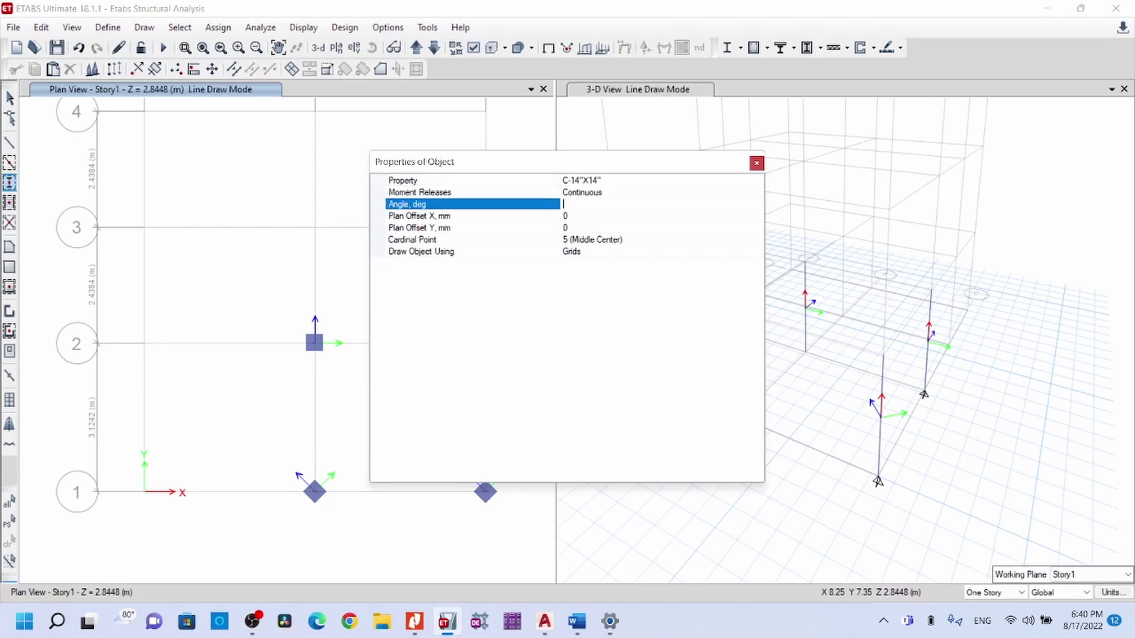
pyautogui.write('0')
pyautogui.click(144, 227)
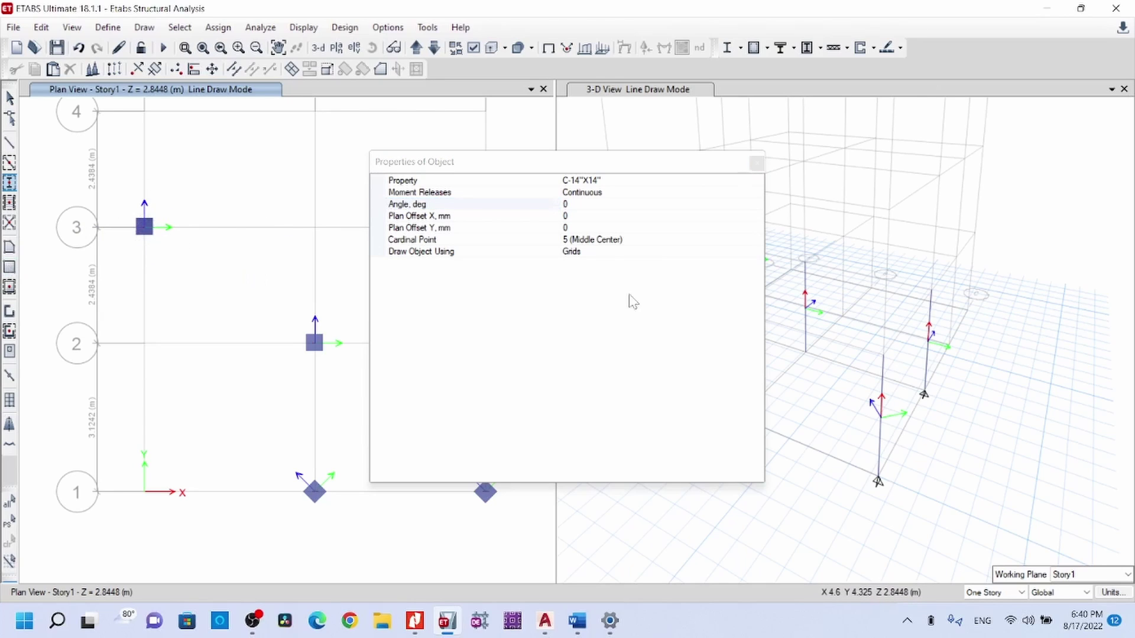
# Step: Add a C-14"X14" column at a 45-degree angle on grid line 3, in line with the middle columns, and close the object properties
pyautogui.click(589, 204)
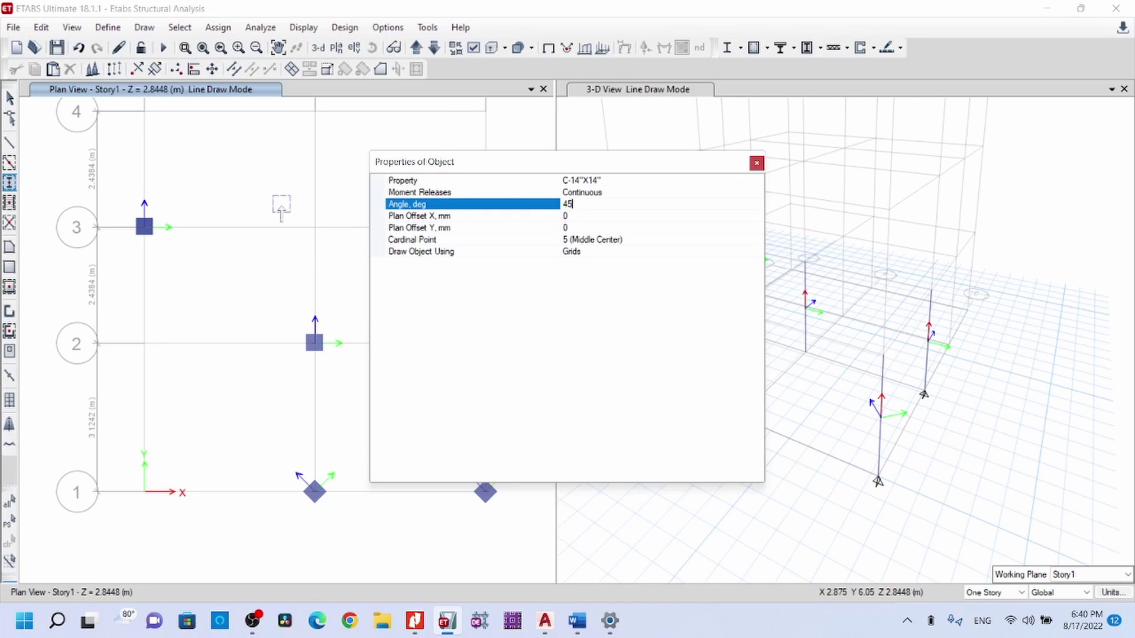
pyautogui.click(314, 227)
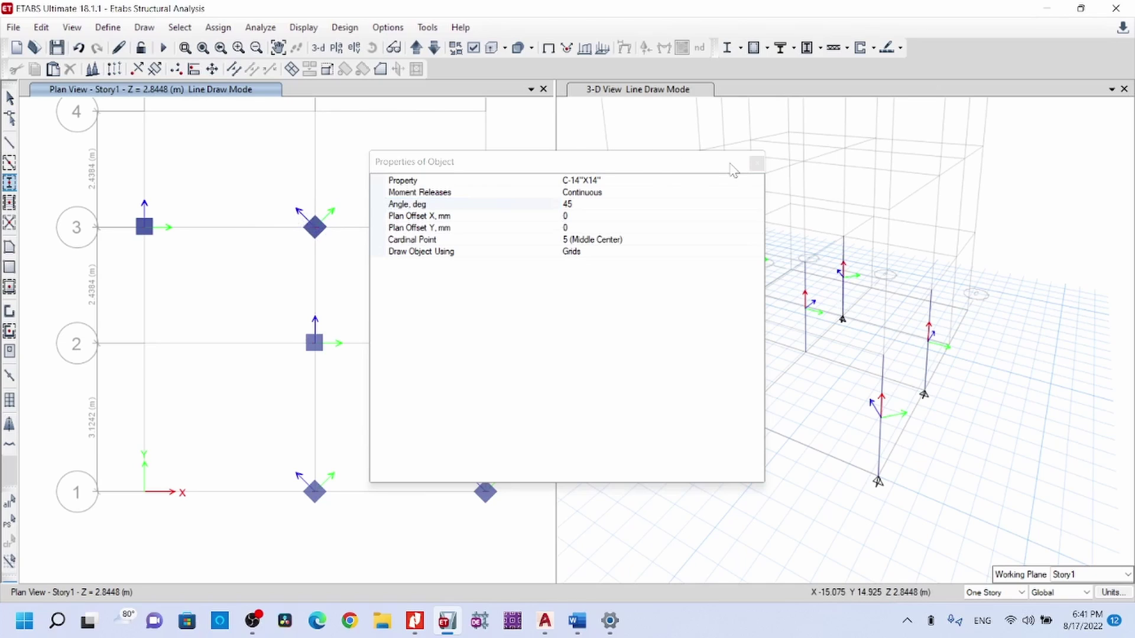
pyautogui.click(756, 163)
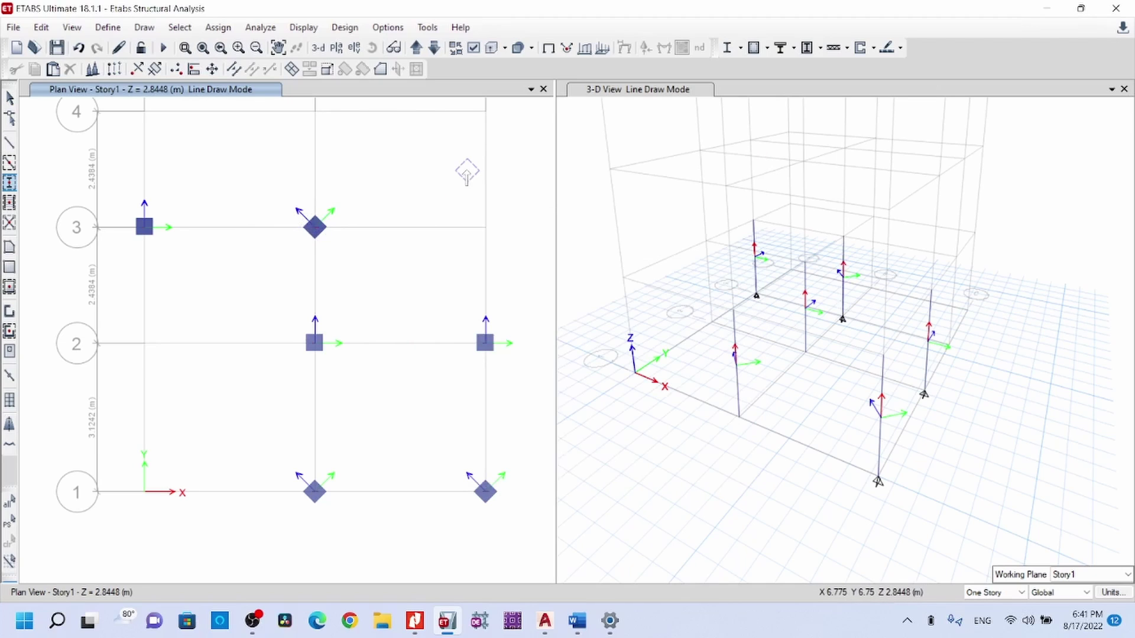
# Step: End column drawing, switch to Windows Settings and set the display scale to 150% (Recommended)
pyautogui.press('Escape')
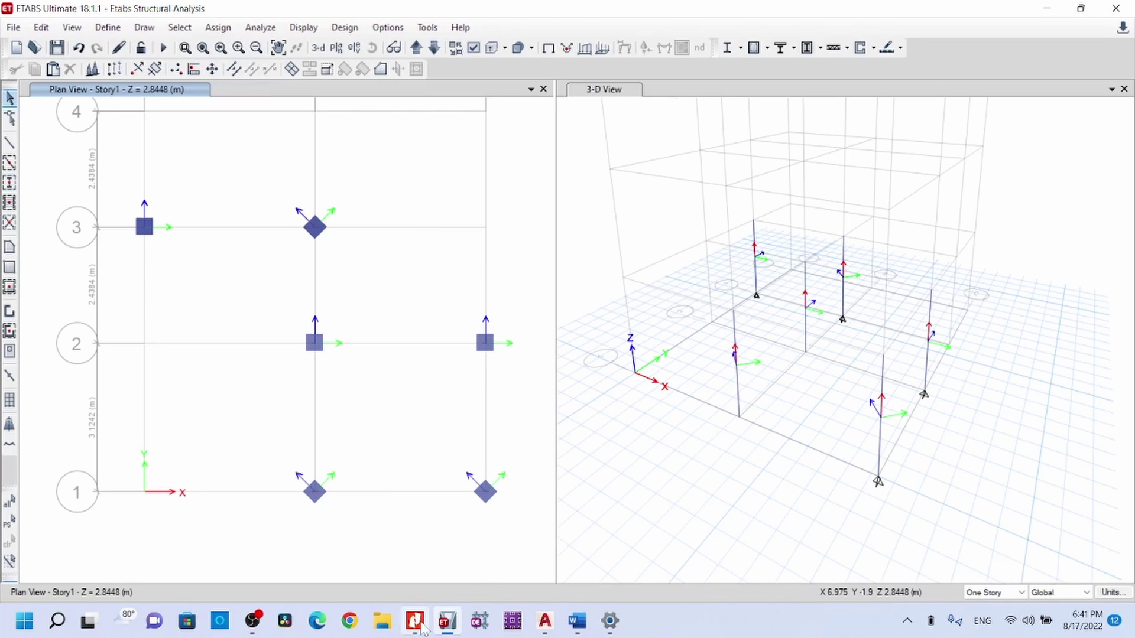
pyautogui.click(609, 620)
pyautogui.click(914, 240)
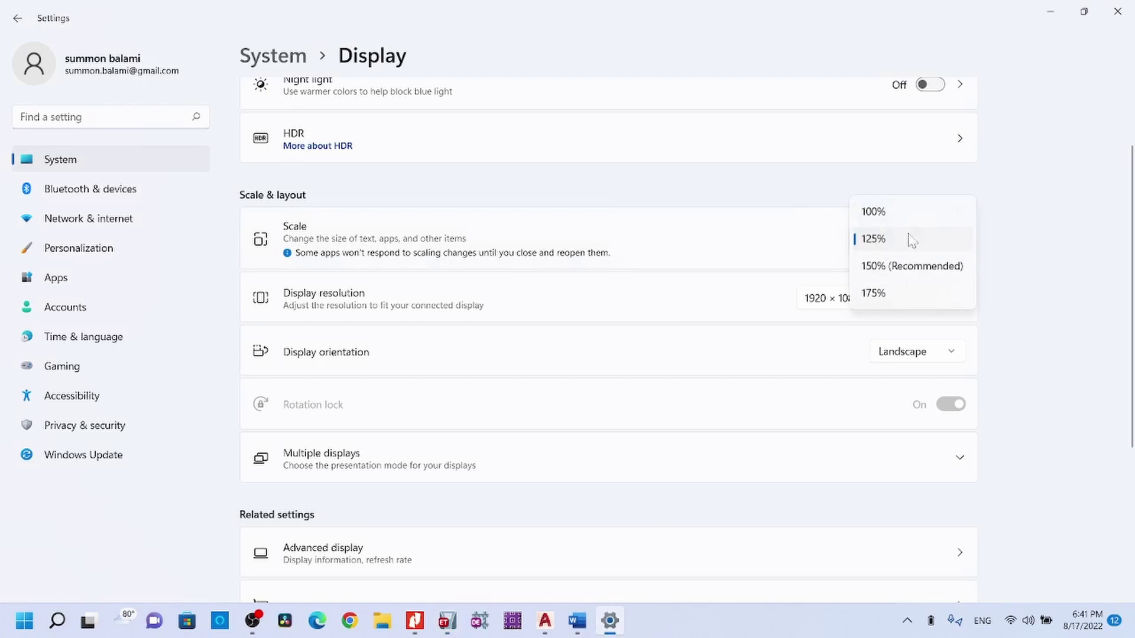
pyautogui.click(908, 267)
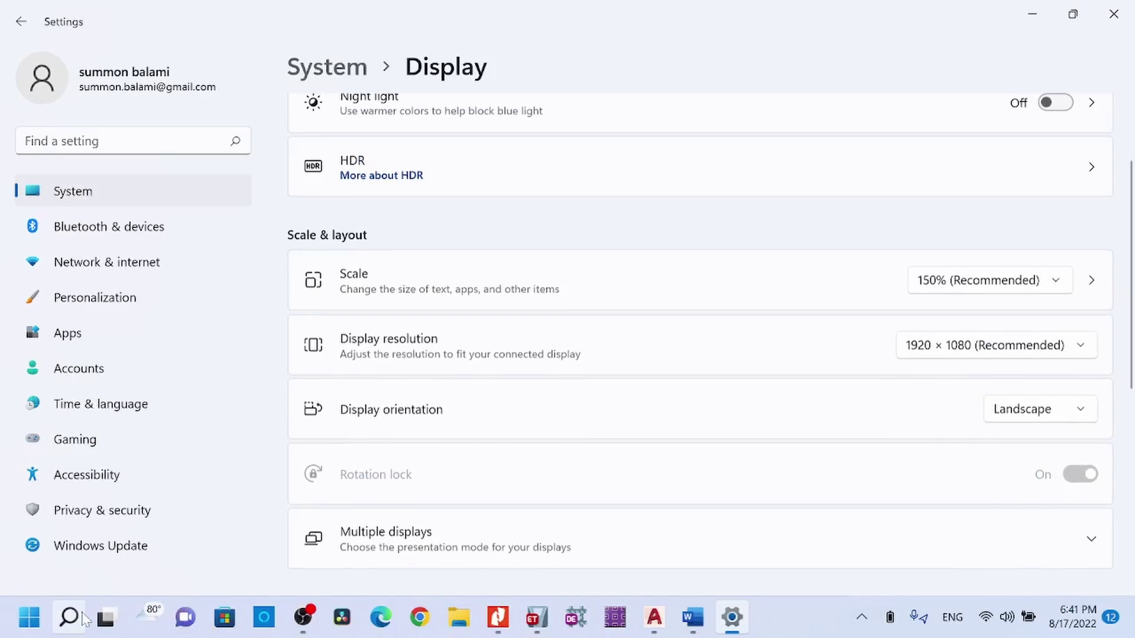
# Step: Compare the section 3.6 load combinations in the NBC 105 PDF in Nitro Pro with the tilted corner column in the AutoCAD plan
pyautogui.click(509, 616)
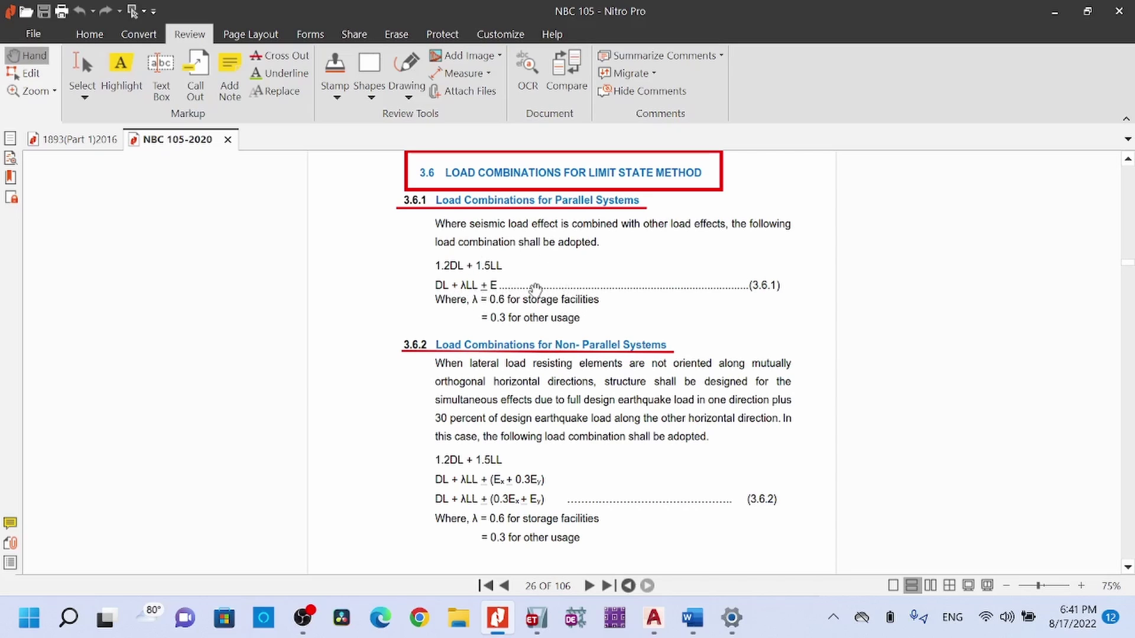
pyautogui.scroll(-1, 560, 367)
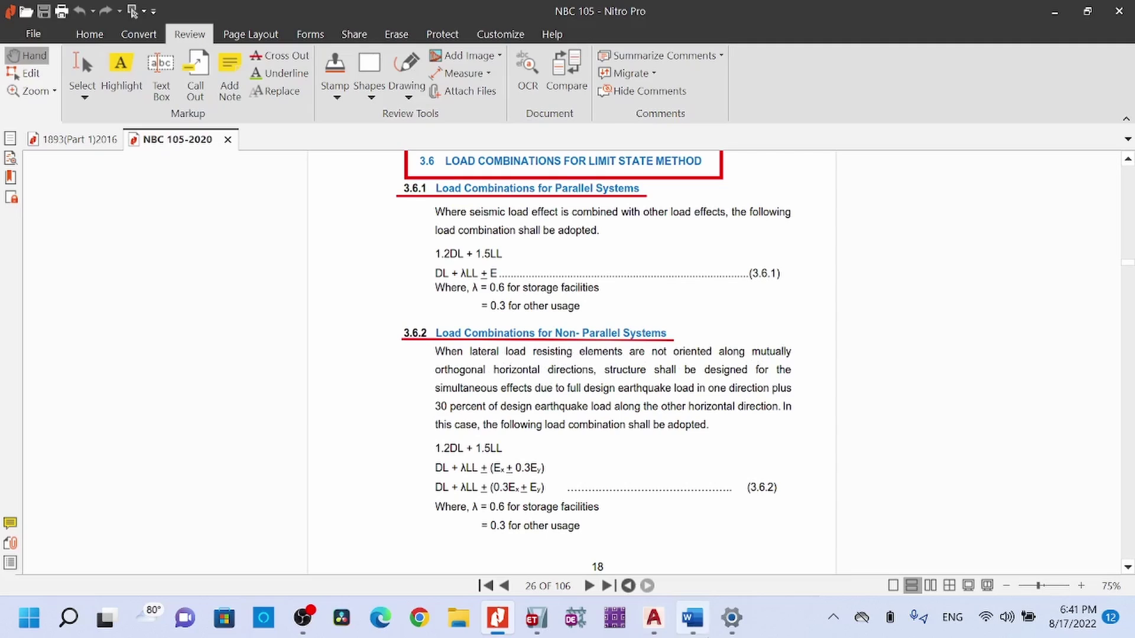
pyautogui.click(654, 618)
pyautogui.scroll(1, 139, 459)
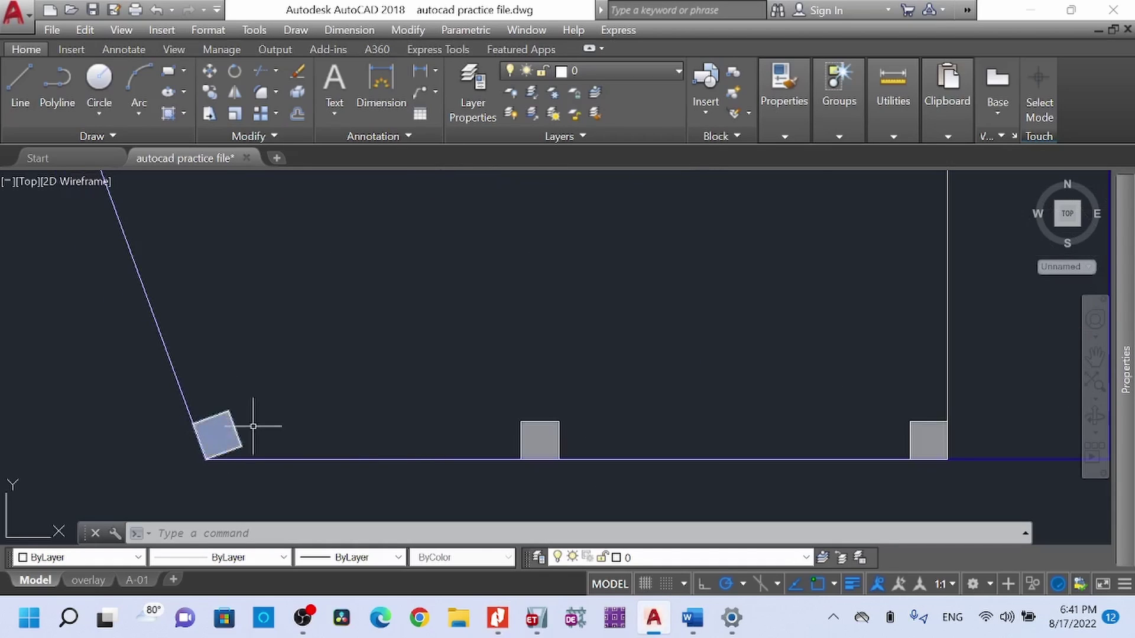
pyautogui.click(498, 617)
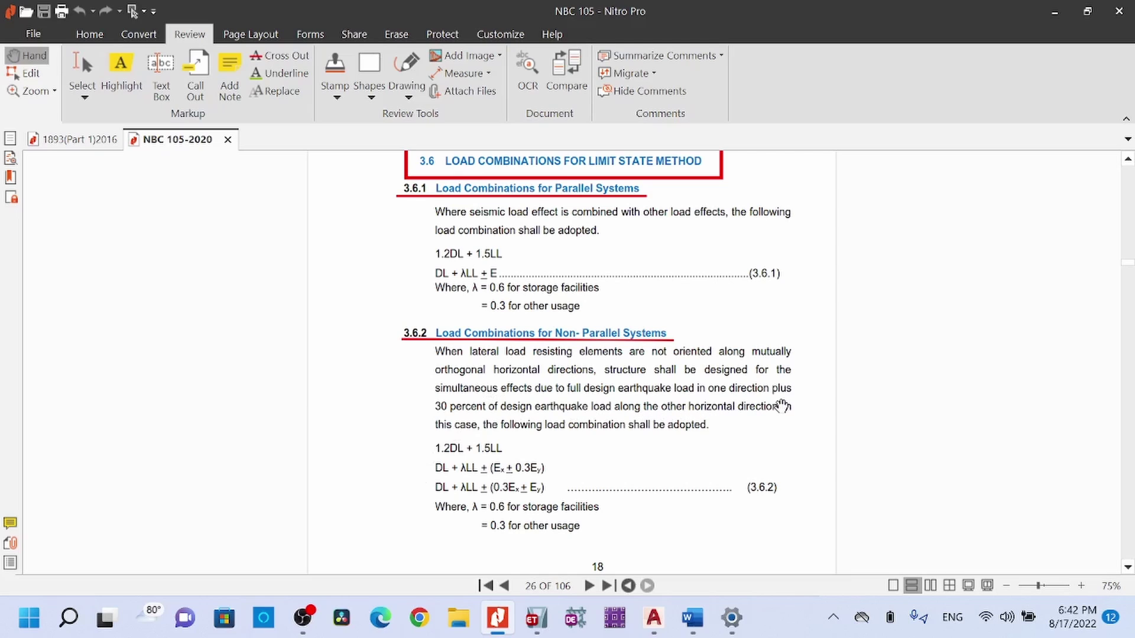
pyautogui.click(665, 620)
pyautogui.scroll(-2, 378, 352)
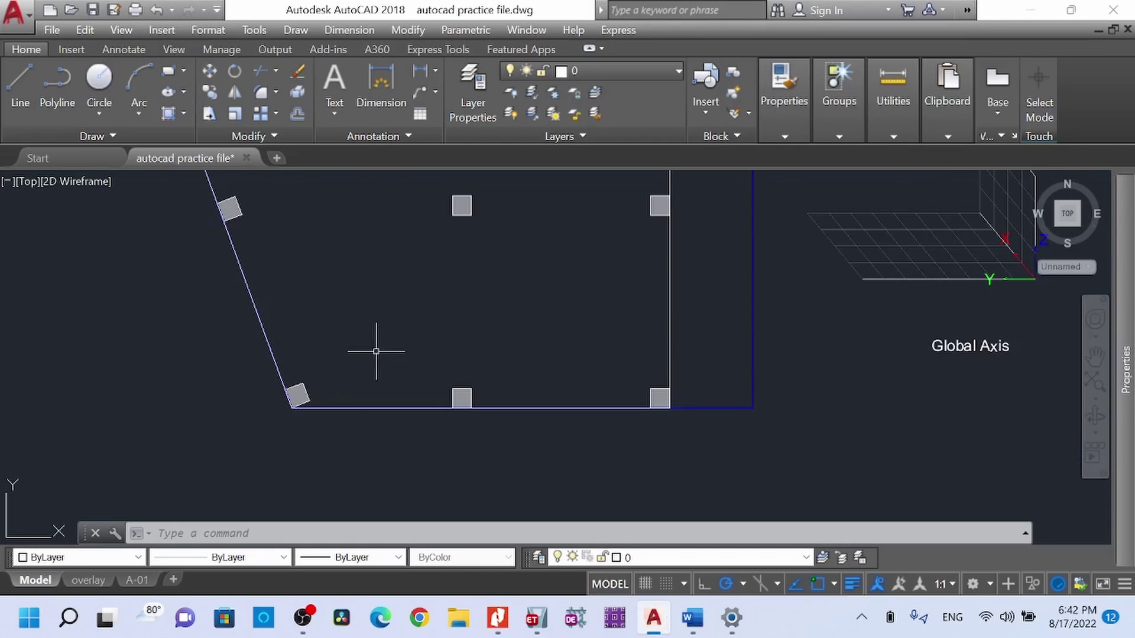
pyautogui.moveTo(324, 380); pyautogui.dragTo(302, 394, button='middle')
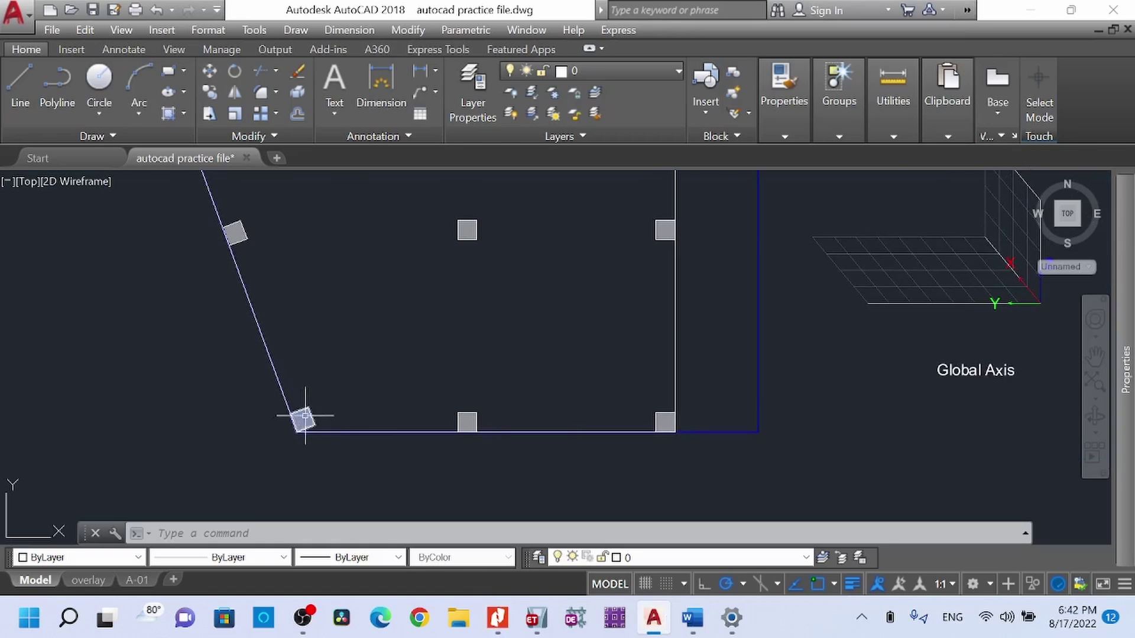
pyautogui.scroll(2, 331, 423)
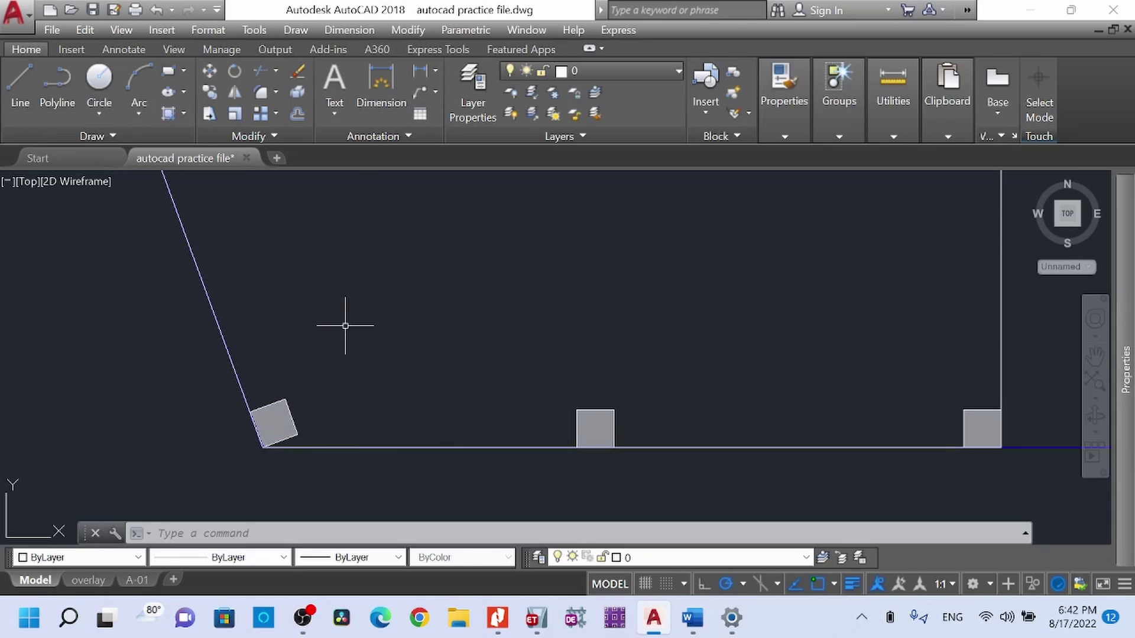
# Step: Draw a vertical line and a connected horizontal line as an L shape just above the tilted corner column
pyautogui.write('l')
pyautogui.press('Return')
pyautogui.click(327, 268)
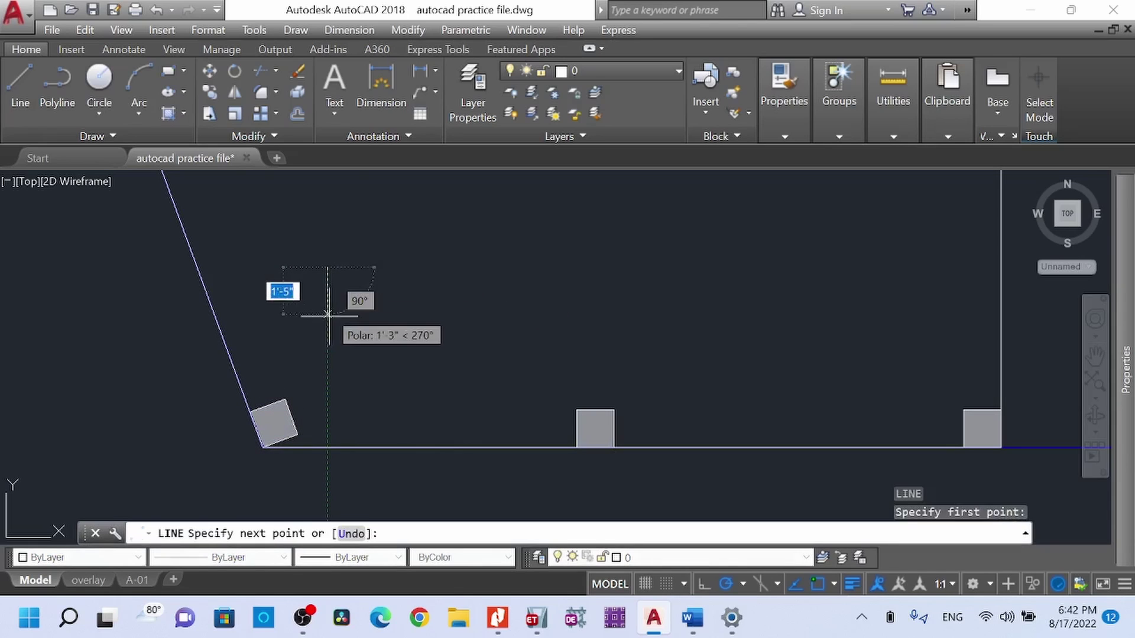
pyautogui.click(327, 328)
pyautogui.click(376, 328)
pyautogui.press('Escape')
# Step: Select both lines of the L shape above the tilted corner column and delete them
pyautogui.click(398, 349)
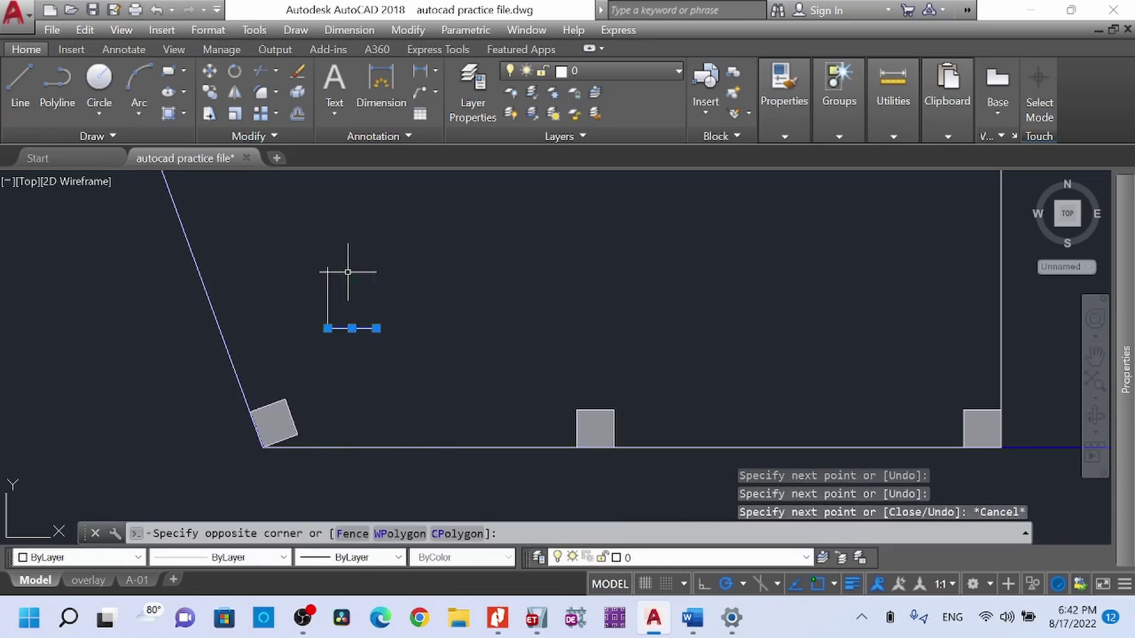
pyautogui.click(349, 263)
pyautogui.press('Escape')
pyautogui.click(359, 294)
pyautogui.click(310, 322)
pyautogui.press('Escape')
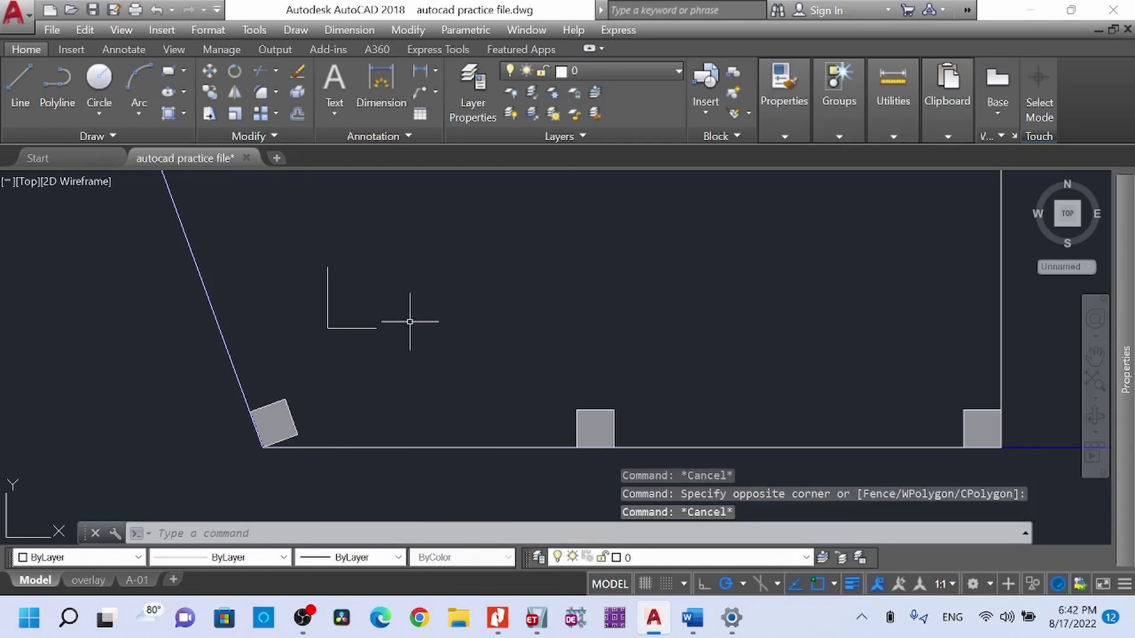
pyautogui.click(342, 304)
pyautogui.click(260, 236)
pyautogui.press('Escape')
pyautogui.click(402, 345)
pyautogui.click(258, 262)
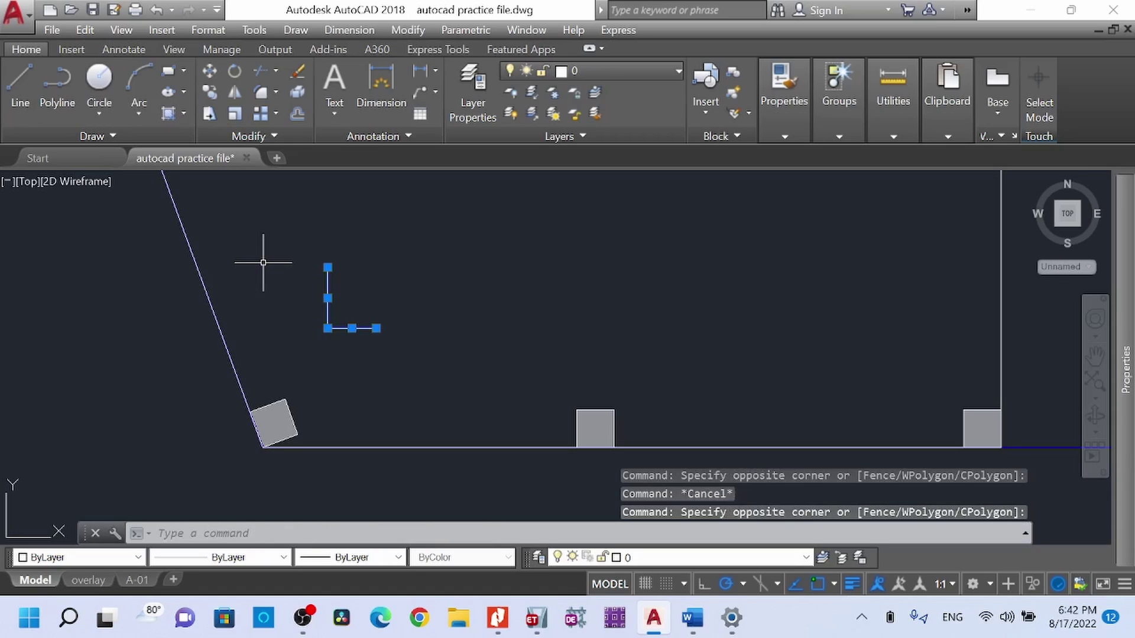
pyautogui.press('Delete')
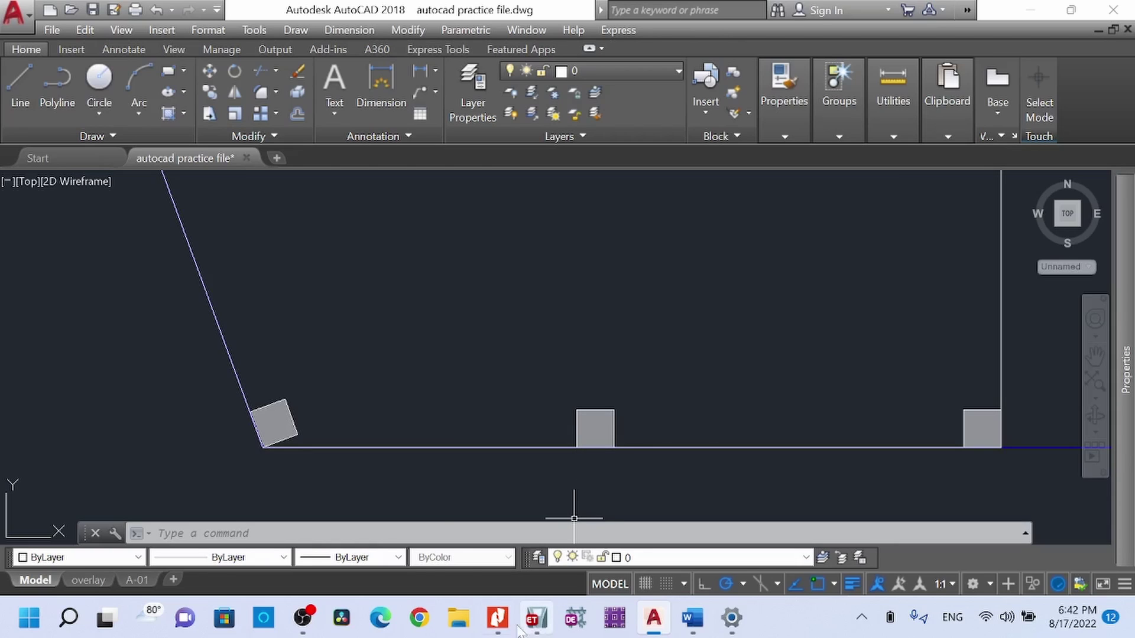
# Step: Show section 3.6 of the NBC 105 PDF in Nitro Pro side by side with the Word list of load combinations and compare them
pyautogui.click(498, 617)
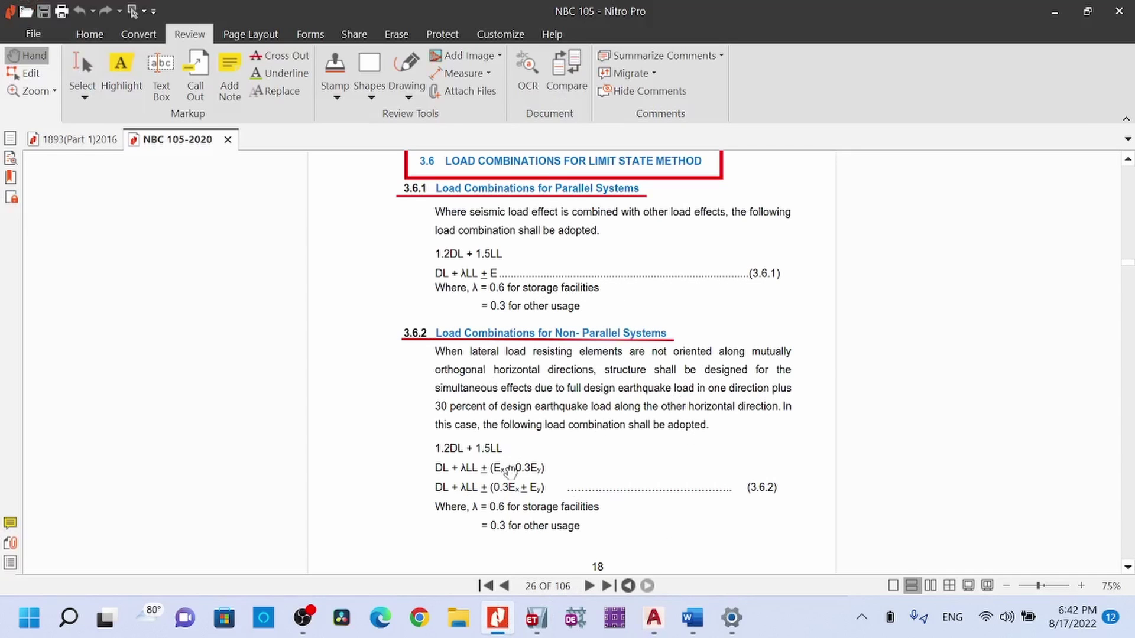
pyautogui.scroll(-1, 691, 442)
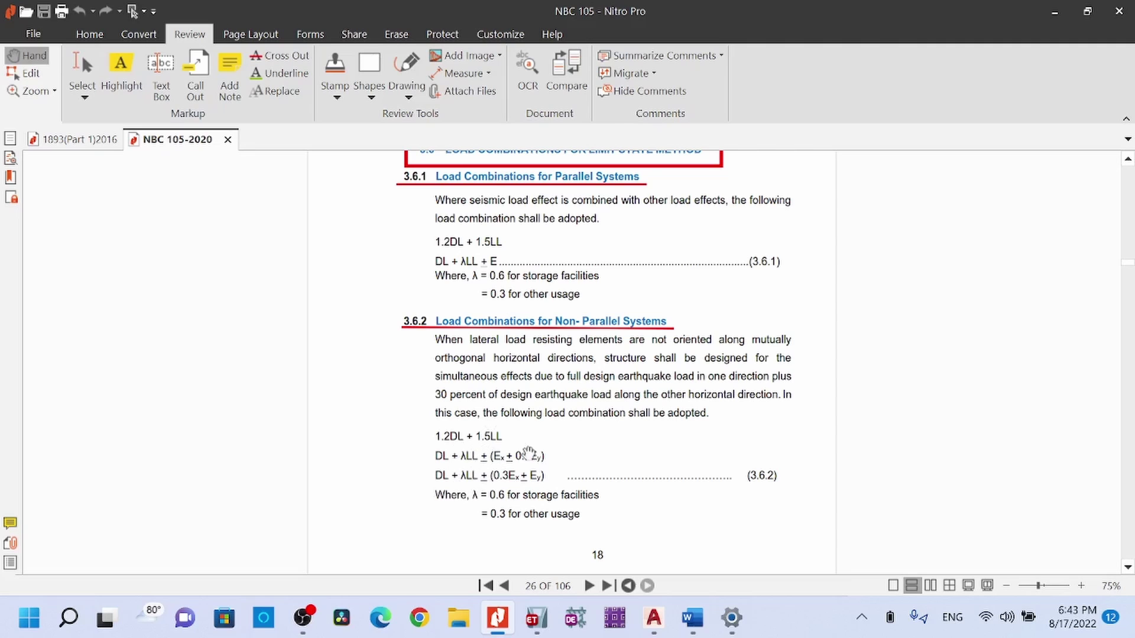
pyautogui.press('super+Left')
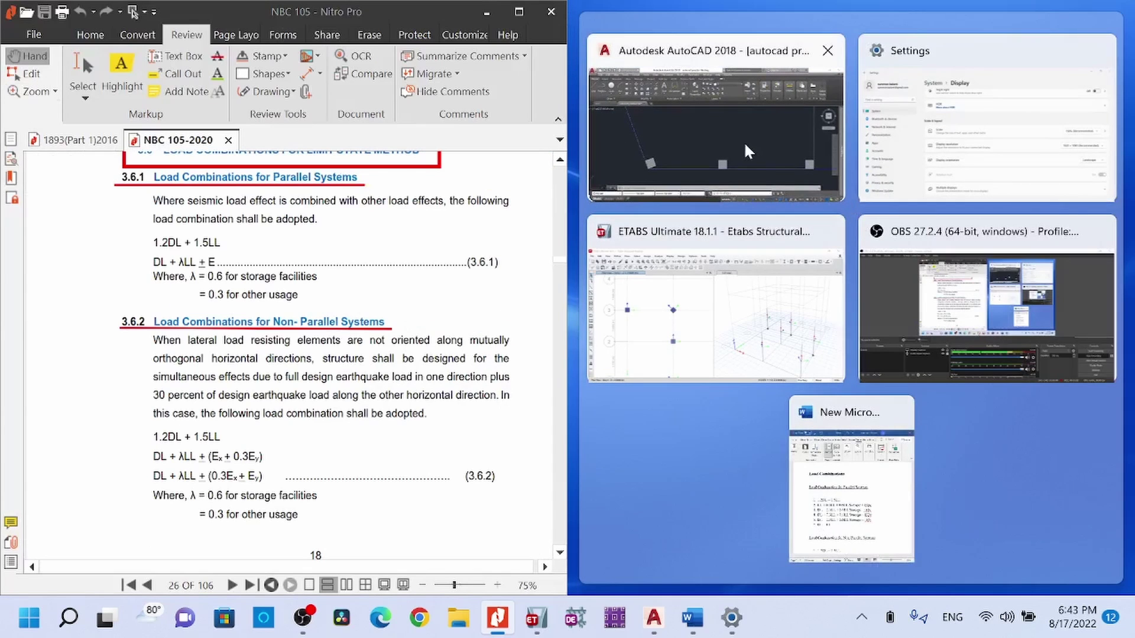
pyautogui.click(853, 511)
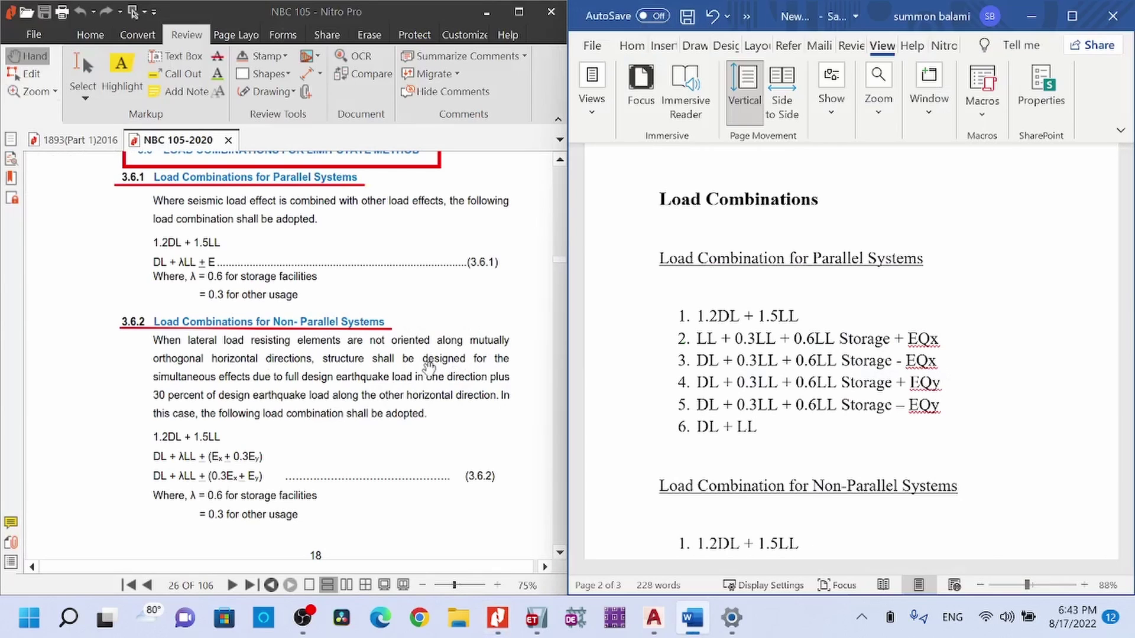
pyautogui.scroll(2, 429, 367)
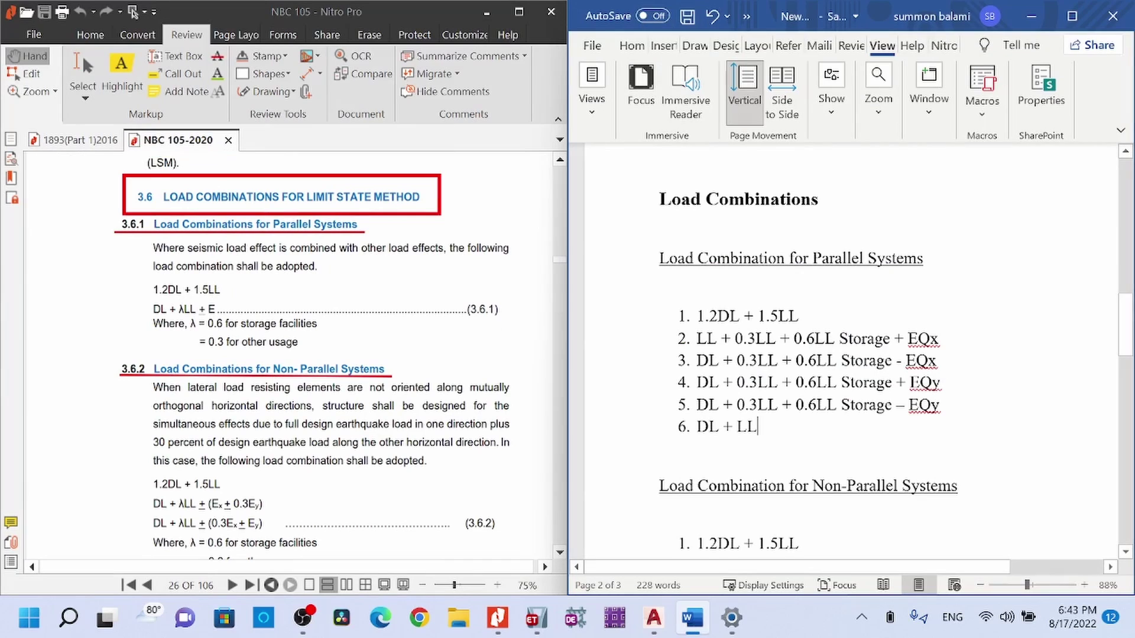
pyautogui.scroll(-2, 850, 354)
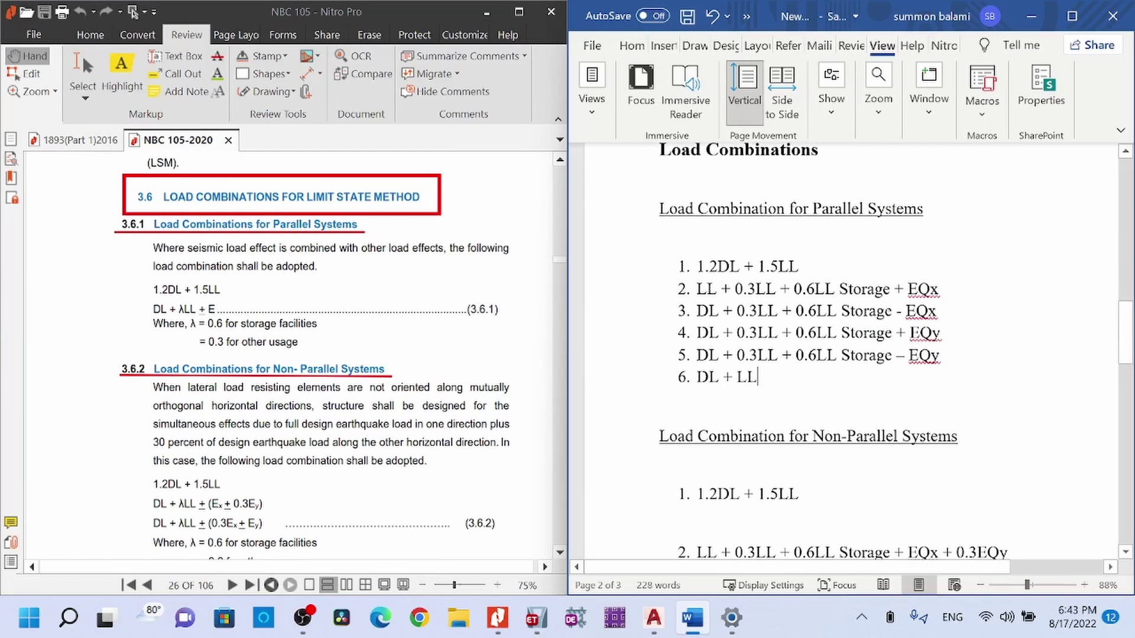